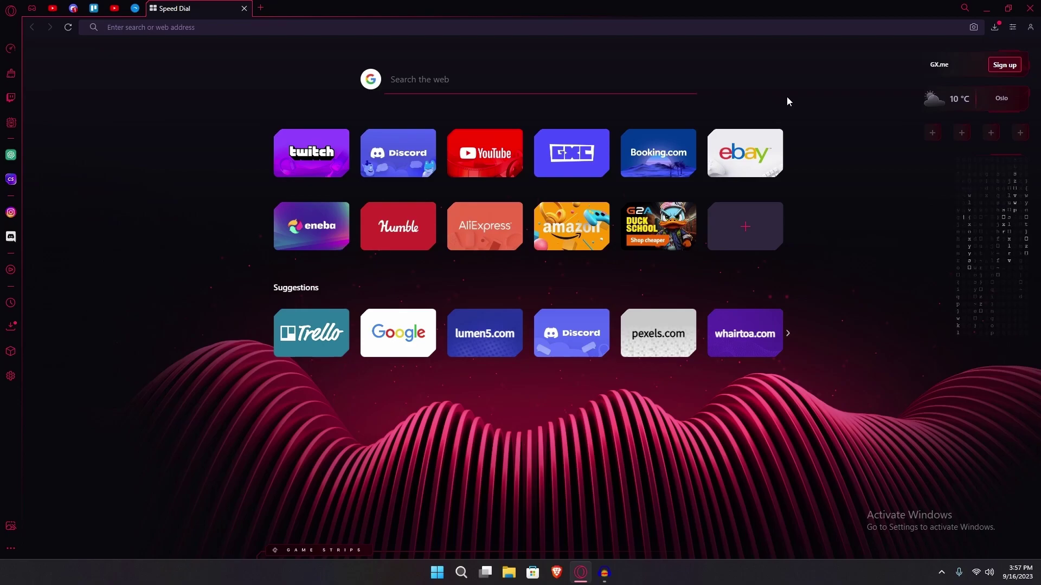
# Bring the Downloads folder up beside Audacity and refresh its listing.
pyautogui.click(604, 573)
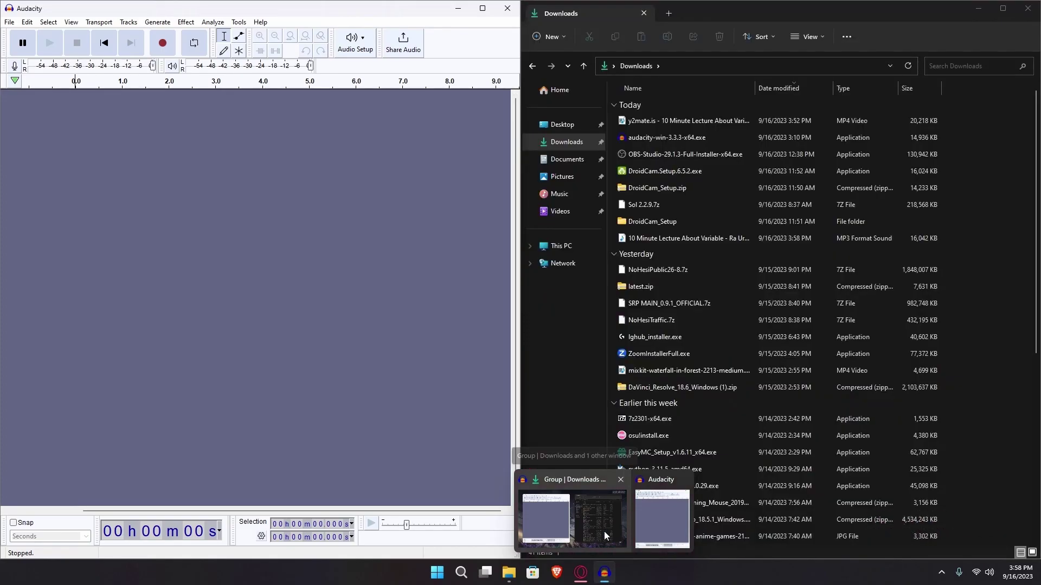
pyautogui.click(604, 531)
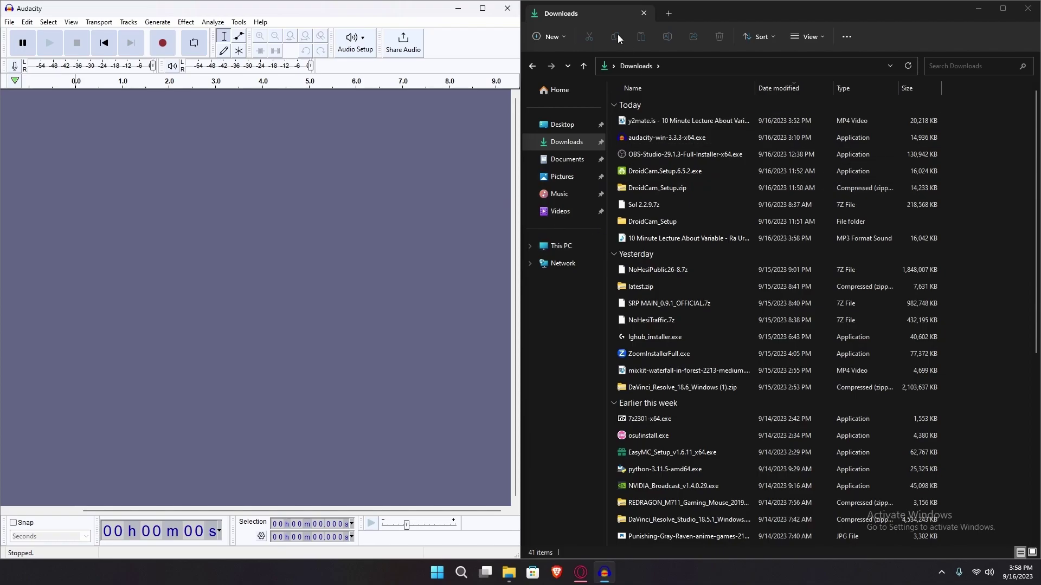
pyautogui.rightClick(991, 174)
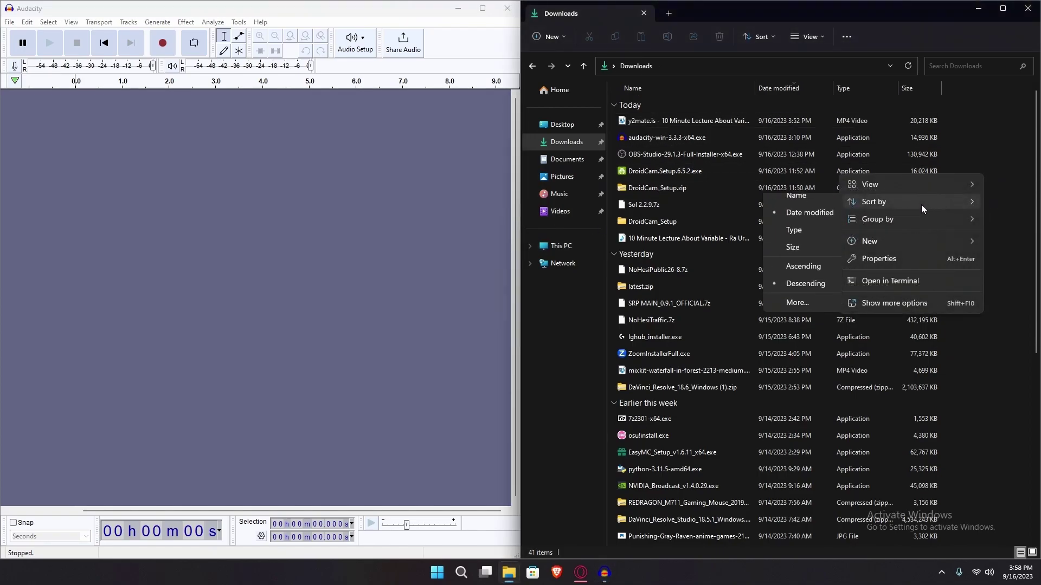
pyautogui.moveTo(909, 248)
pyautogui.click(894, 303)
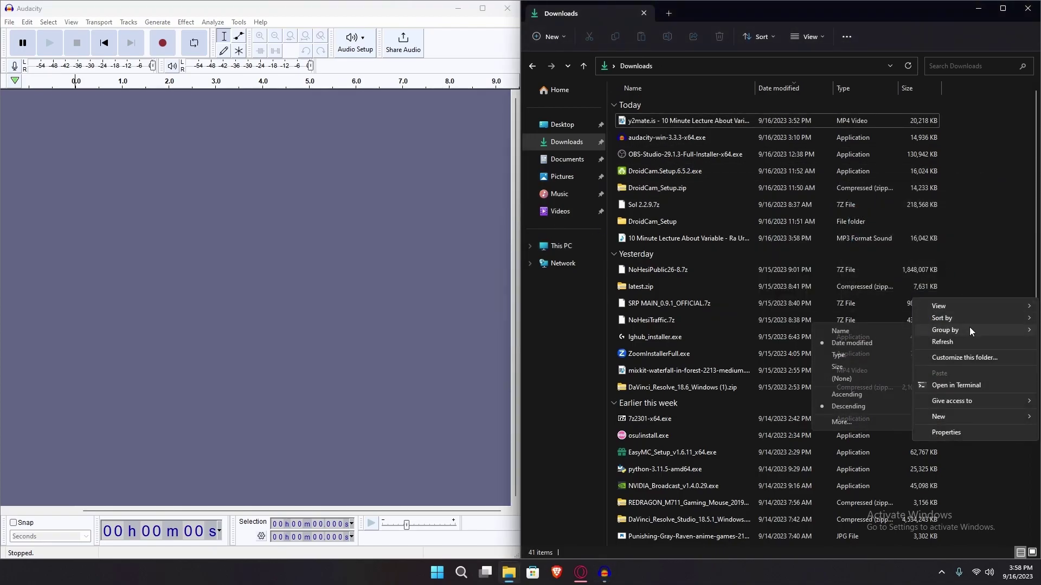
pyautogui.click(963, 340)
# Drag the lecture MP3 into Audacity as a stereo track, close Downloads, and maximize Audacity.
pyautogui.moveTo(721, 116); pyautogui.dragTo(214, 158)
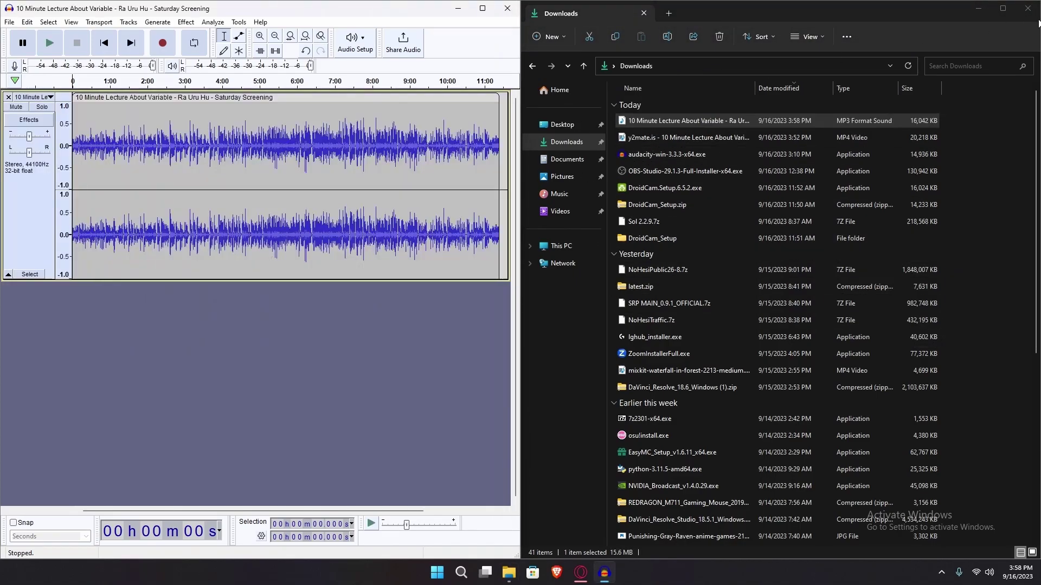
pyautogui.click(1027, 13)
pyautogui.click(482, 8)
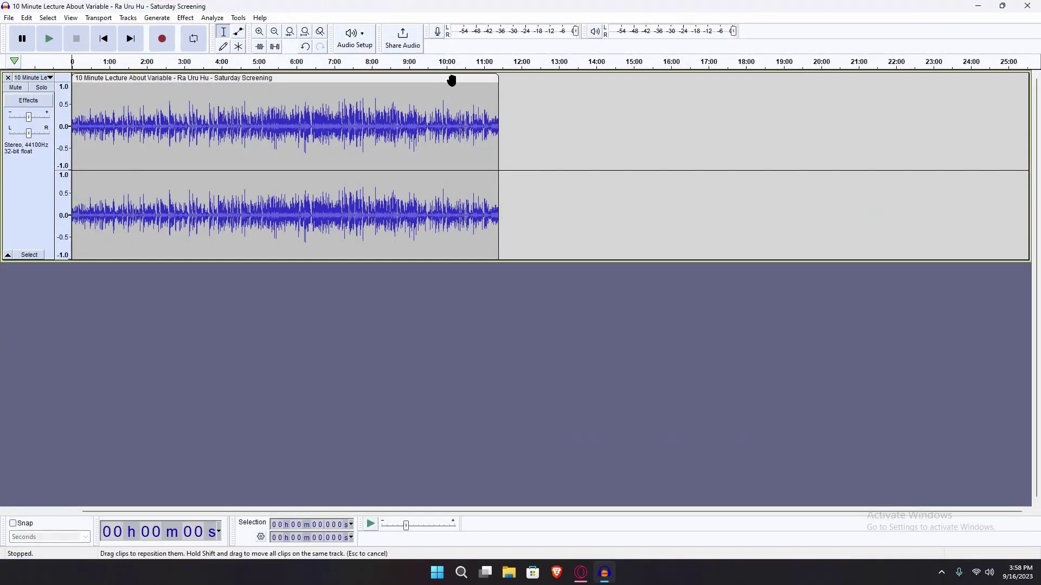
# Select the lecture audio from about 10:01 to the end and delete it.
pyautogui.moveTo(452, 80); pyautogui.dragTo(452, 93)
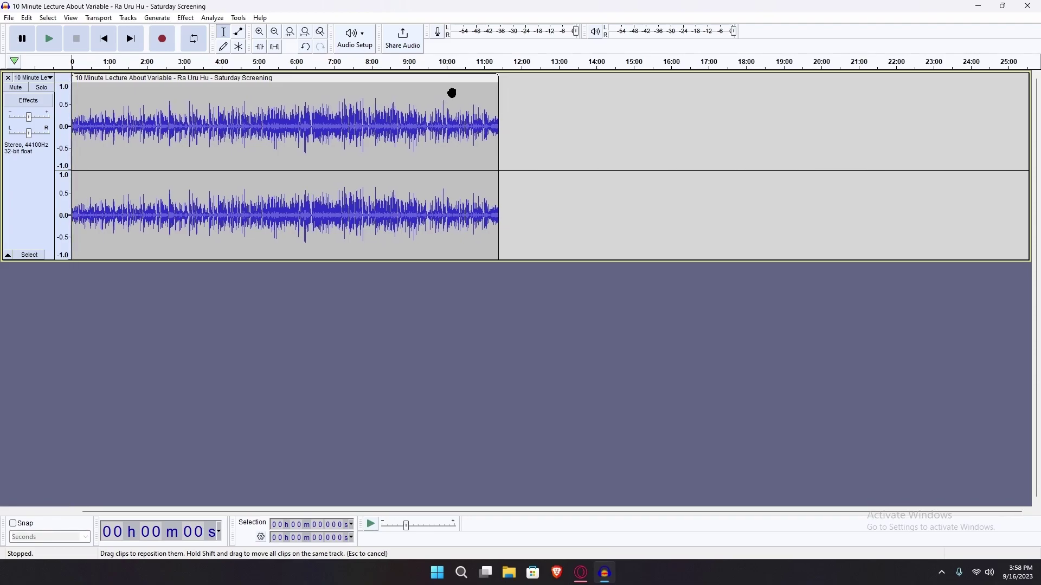
pyautogui.moveTo(588, 90); pyautogui.dragTo(447, 116)
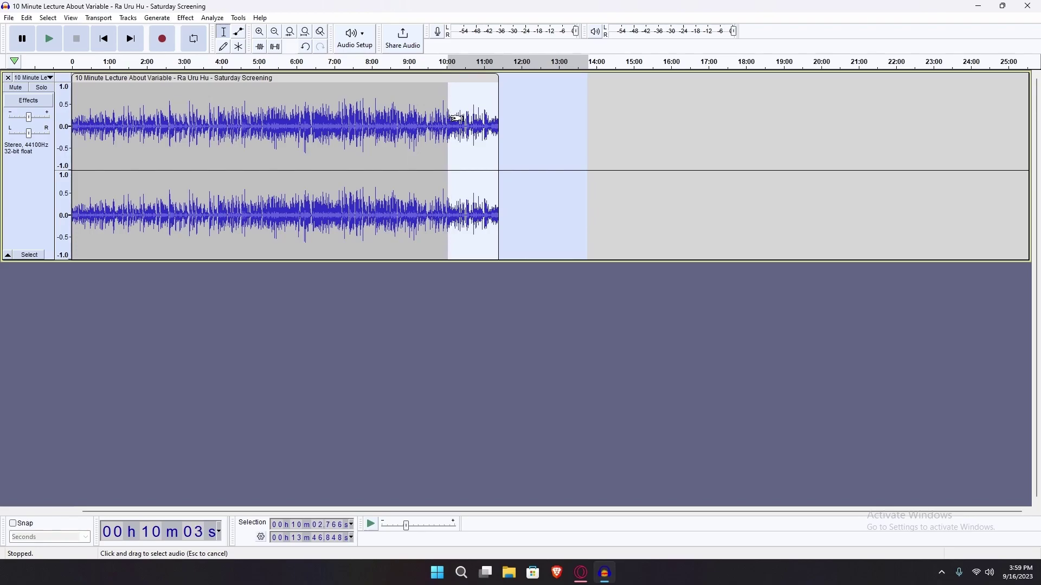
pyautogui.click(26, 18)
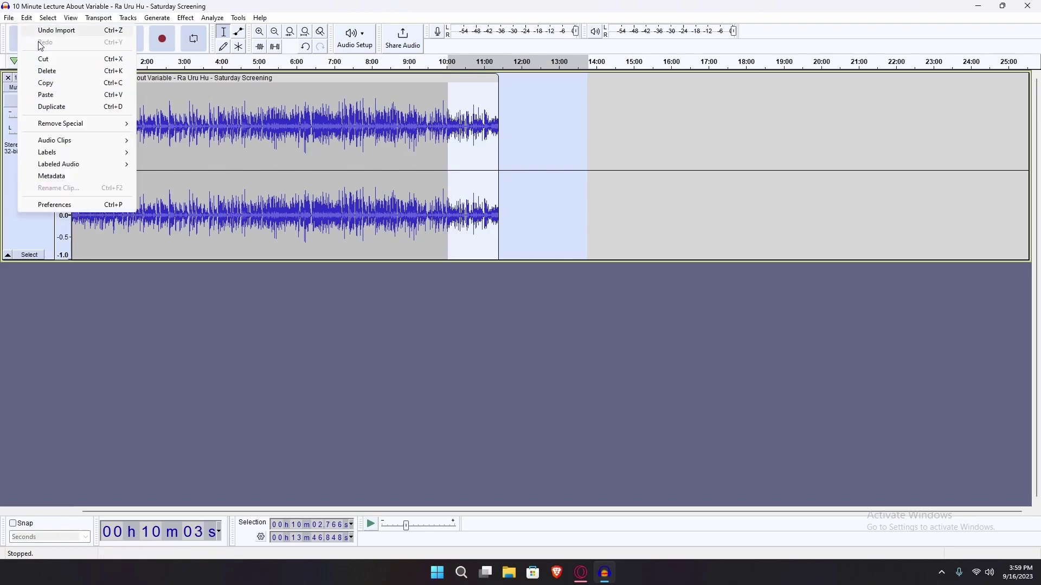
pyautogui.click(443, 110)
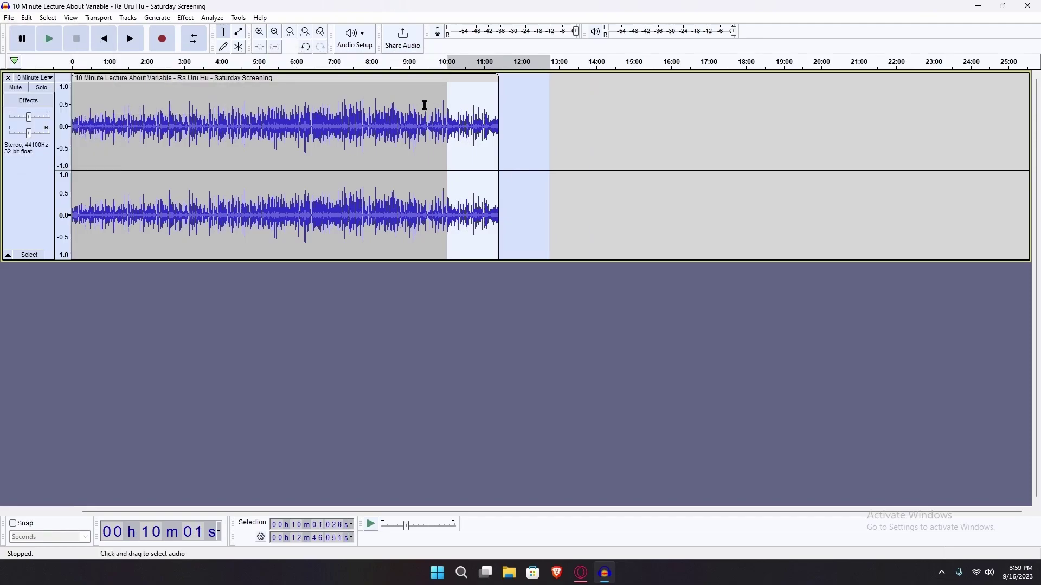
pyautogui.press('Delete')
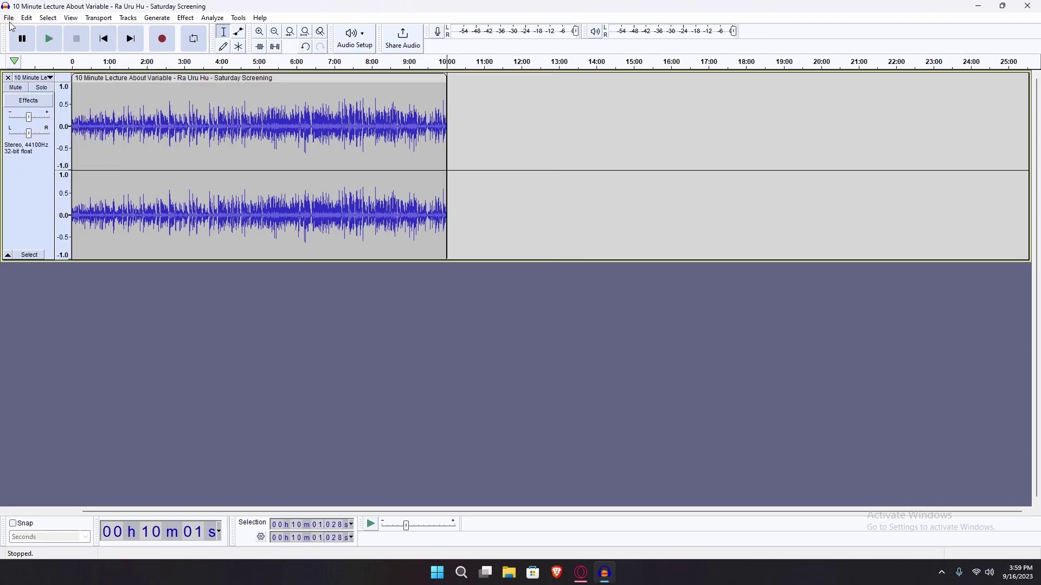
# Export the trimmed lecture as a WAV to the Desktop, then return to the Hugging Face page.
pyautogui.click(47, 18)
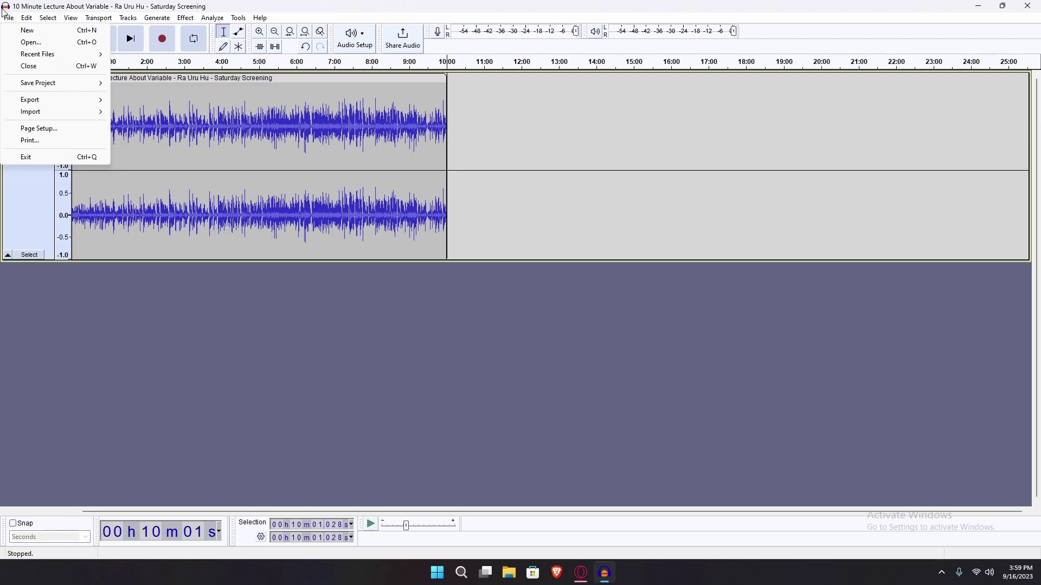
pyautogui.moveTo(34, 102)
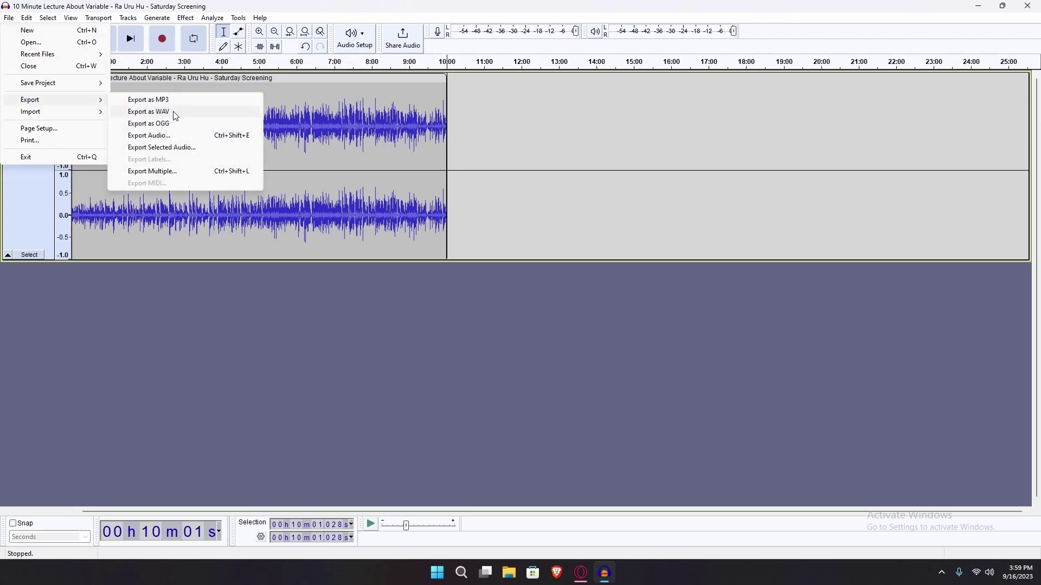
pyautogui.click(174, 115)
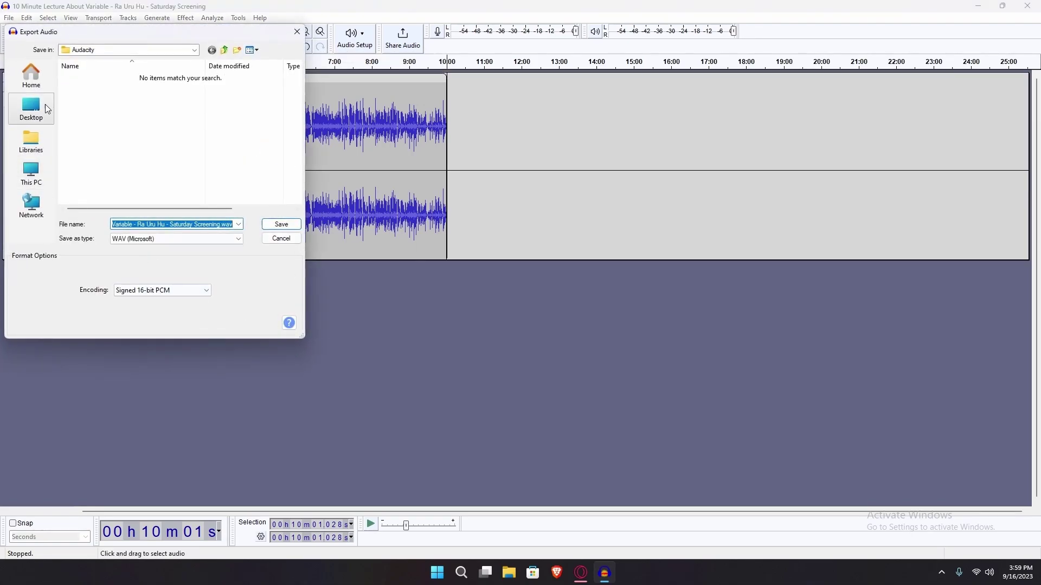
pyautogui.click(46, 107)
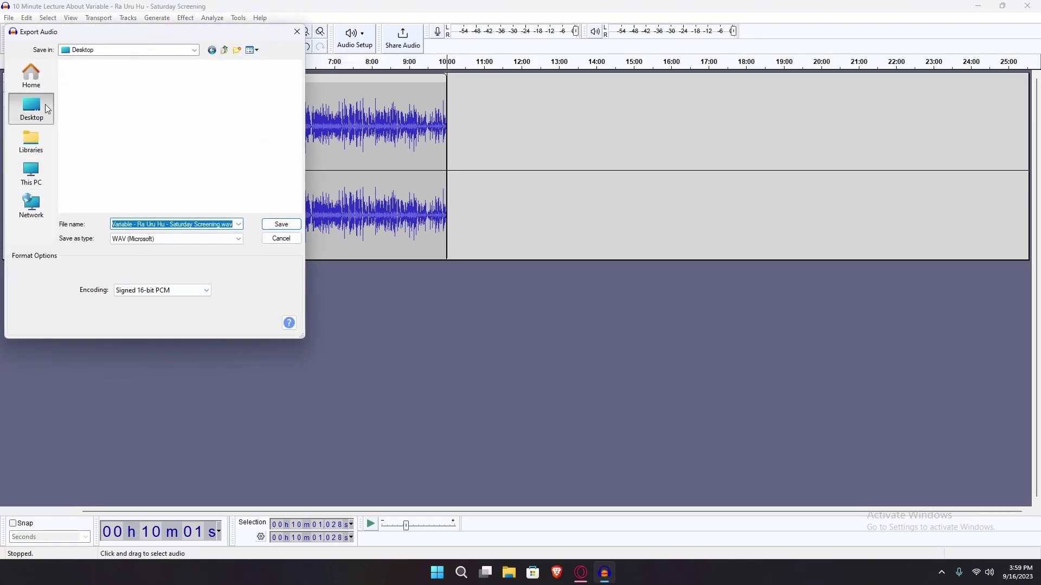
pyautogui.click(282, 224)
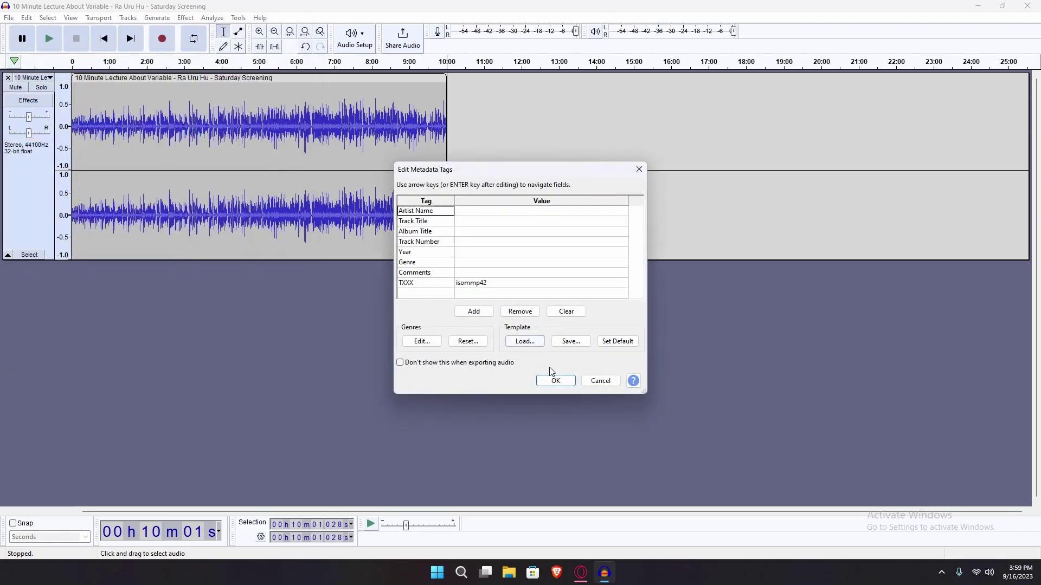
pyautogui.click(547, 381)
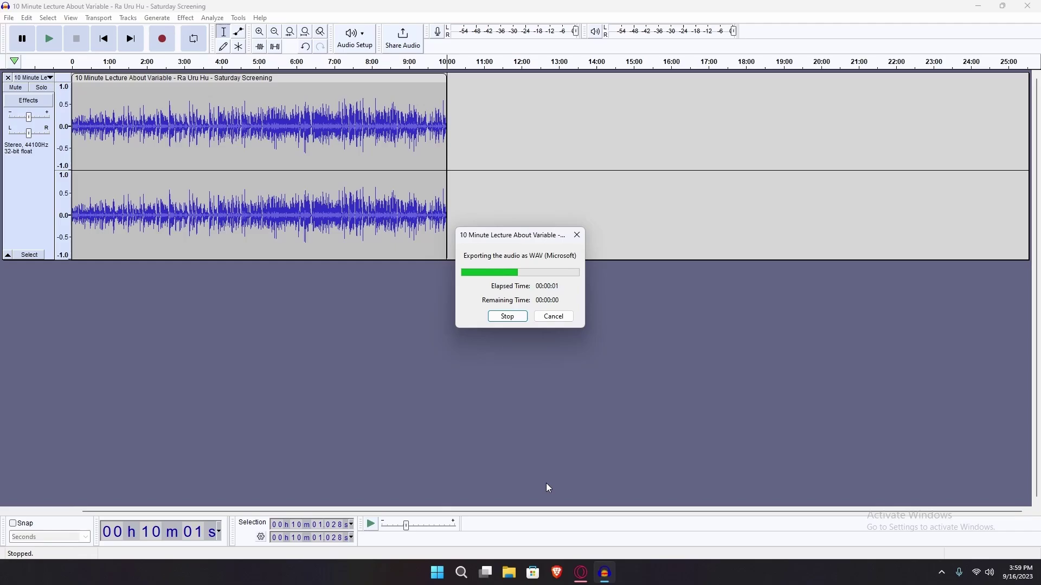
pyautogui.click(580, 572)
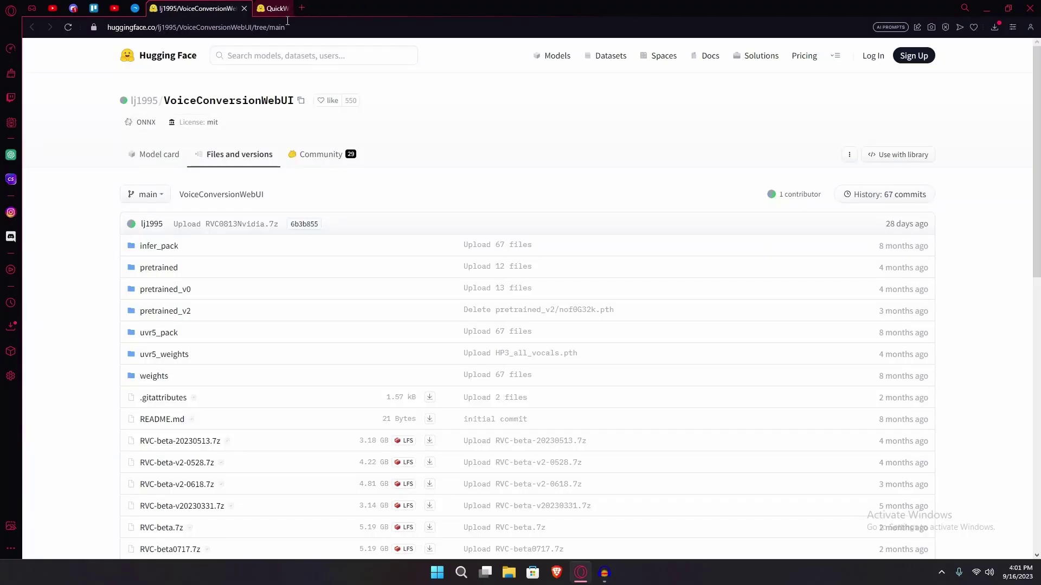
pyautogui.click(287, 8)
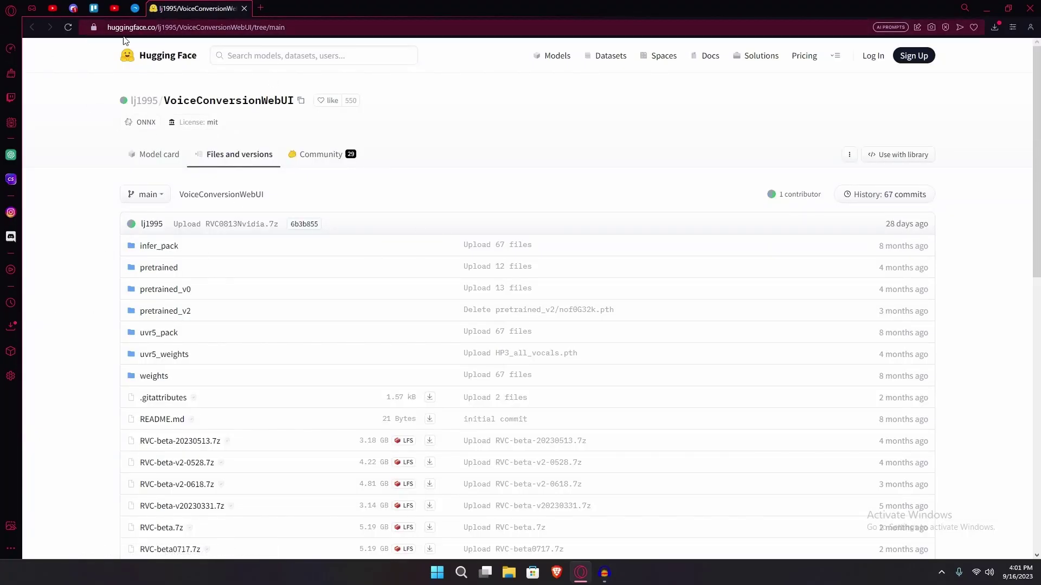
# Scroll the VoiceConversionWebUI files list and download the RVC-beta.7z archive.
pyautogui.scroll(-3, 271, 122)
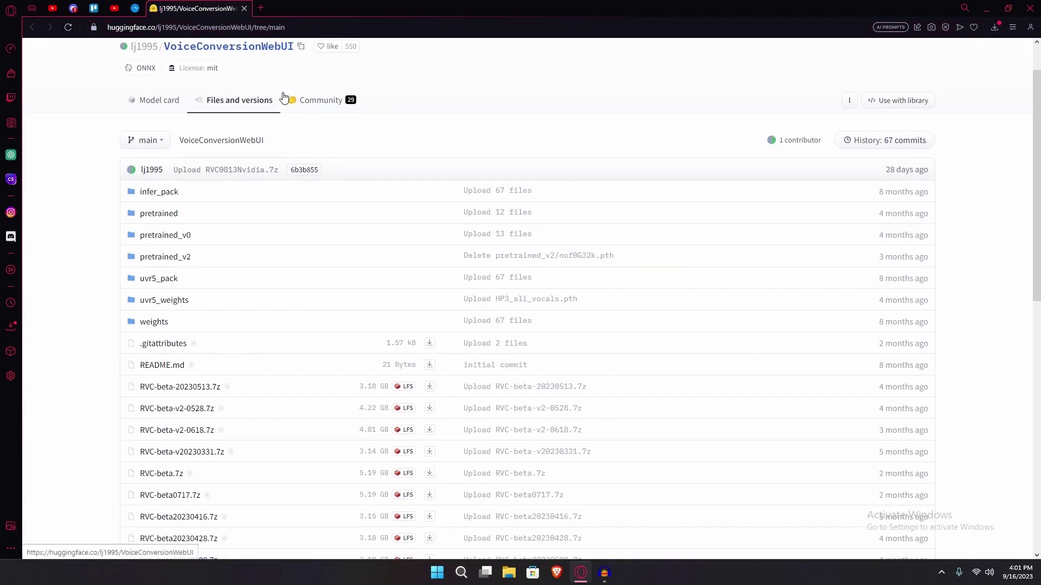
pyautogui.scroll(-3, 270, 121)
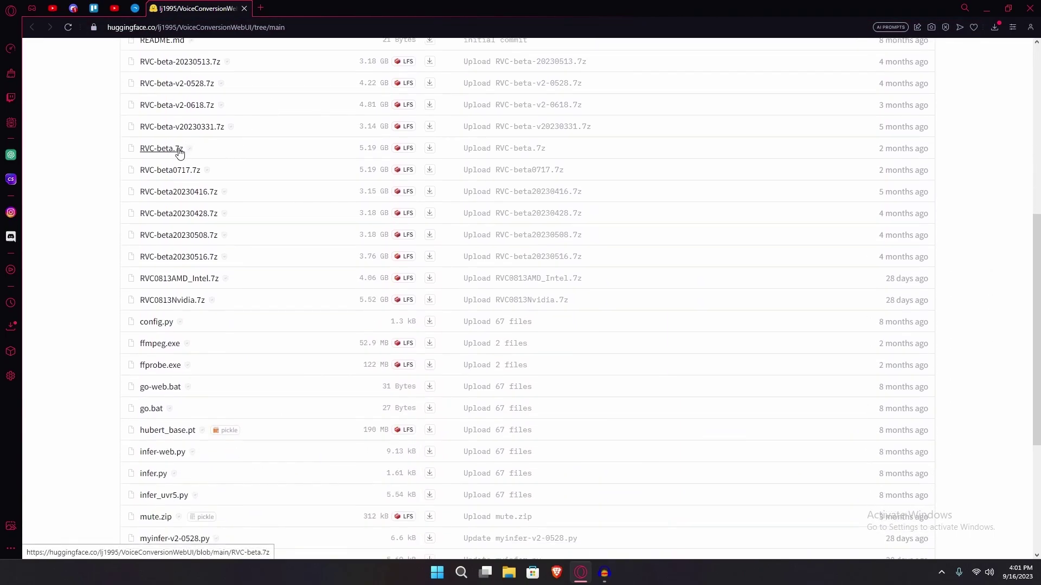
pyautogui.click(431, 151)
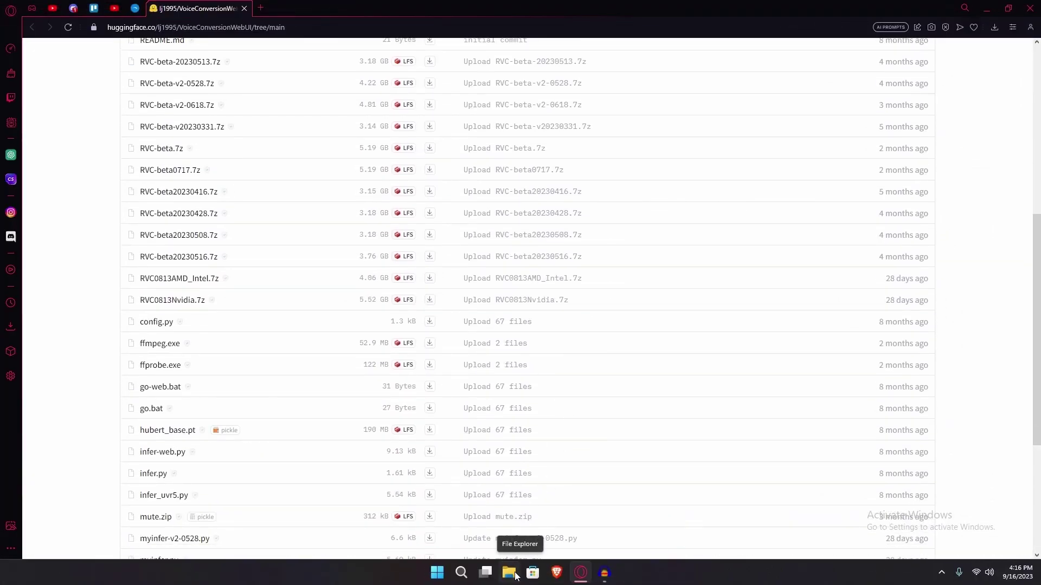
# Open Downloads in a maximized File Explorer and bring up the 7-Zip options for RVC-beta.7z.
pyautogui.click(508, 573)
pyautogui.click(332, 381)
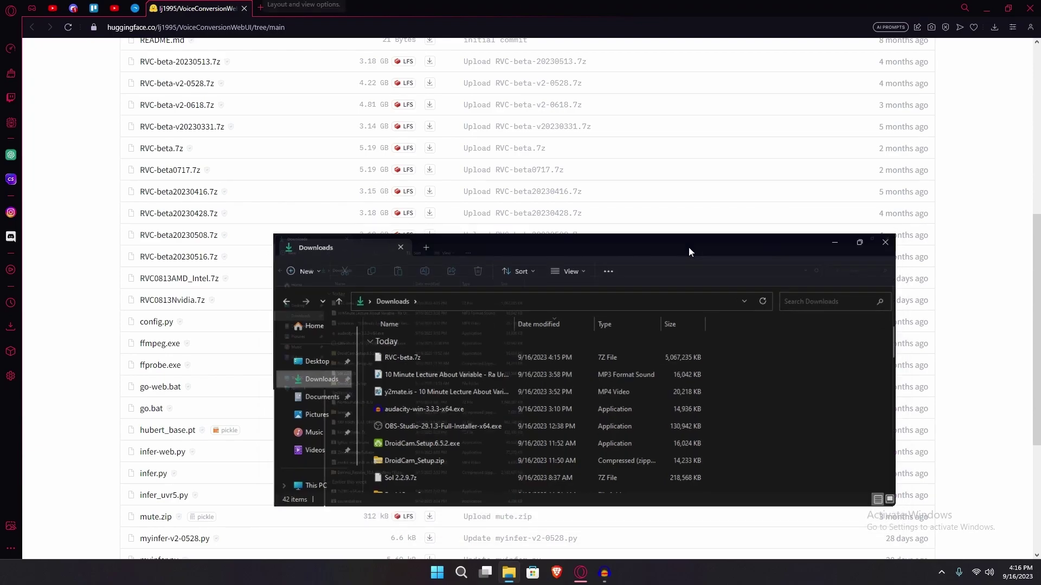
pyautogui.doubleClick(689, 246)
pyautogui.click(141, 112)
pyautogui.rightClick(142, 111)
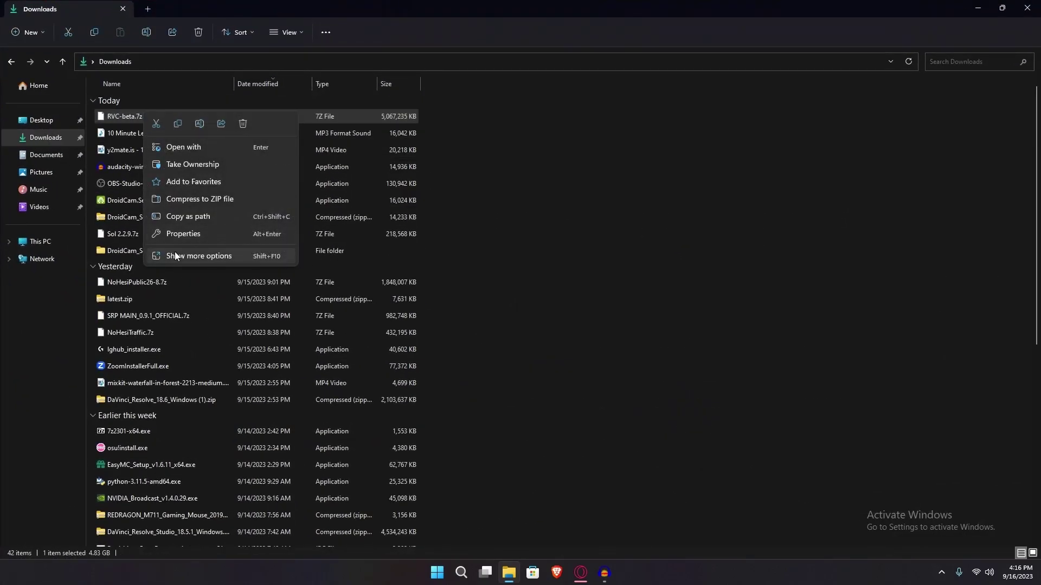
pyautogui.click(209, 256)
pyautogui.moveTo(229, 299)
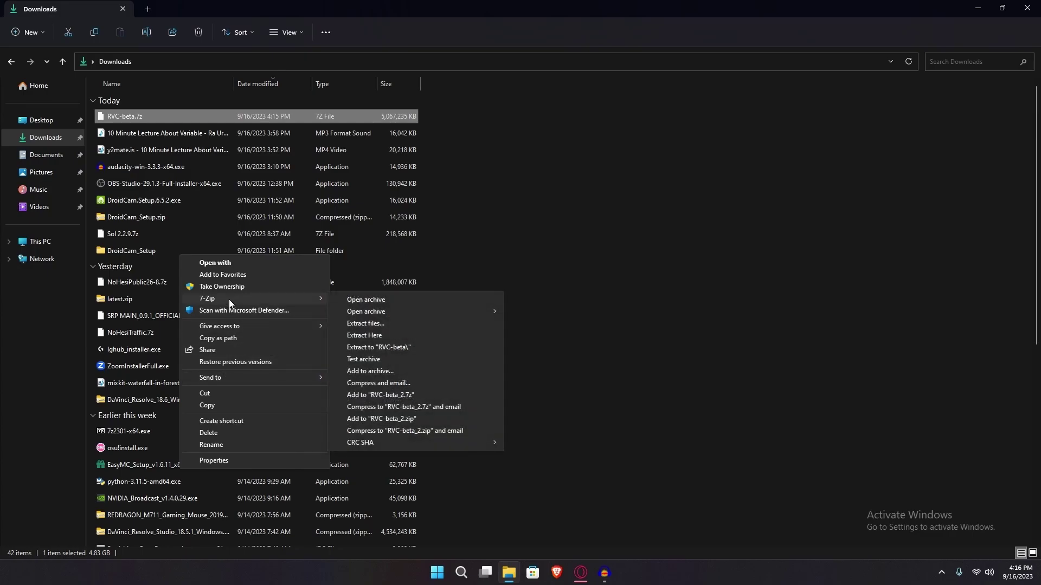
# Extract RVC-beta.7z and open the extracted RVC-beta folder from the Desktop.
pyautogui.click(399, 335)
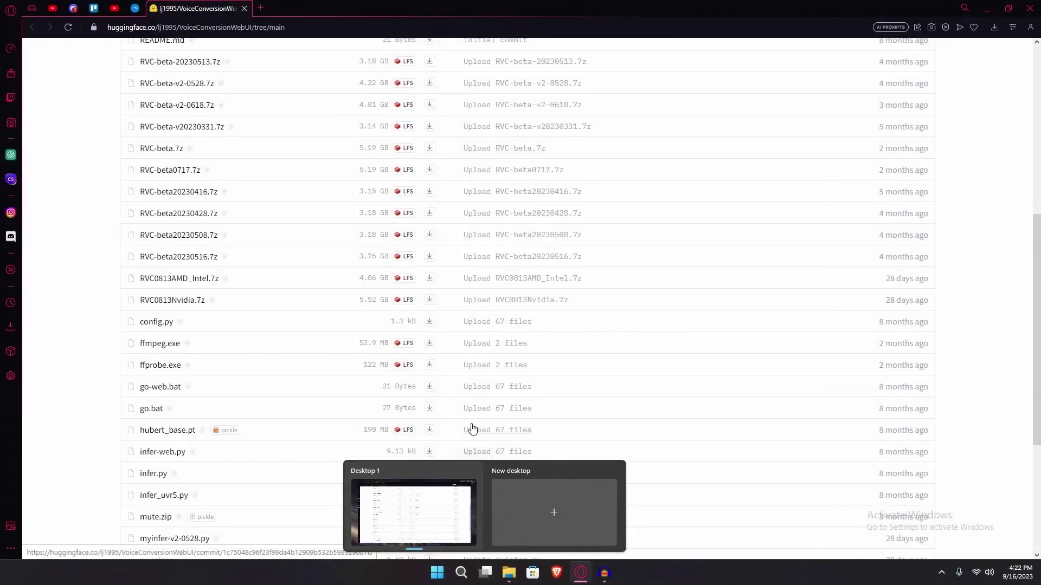
pyautogui.press('super+d')
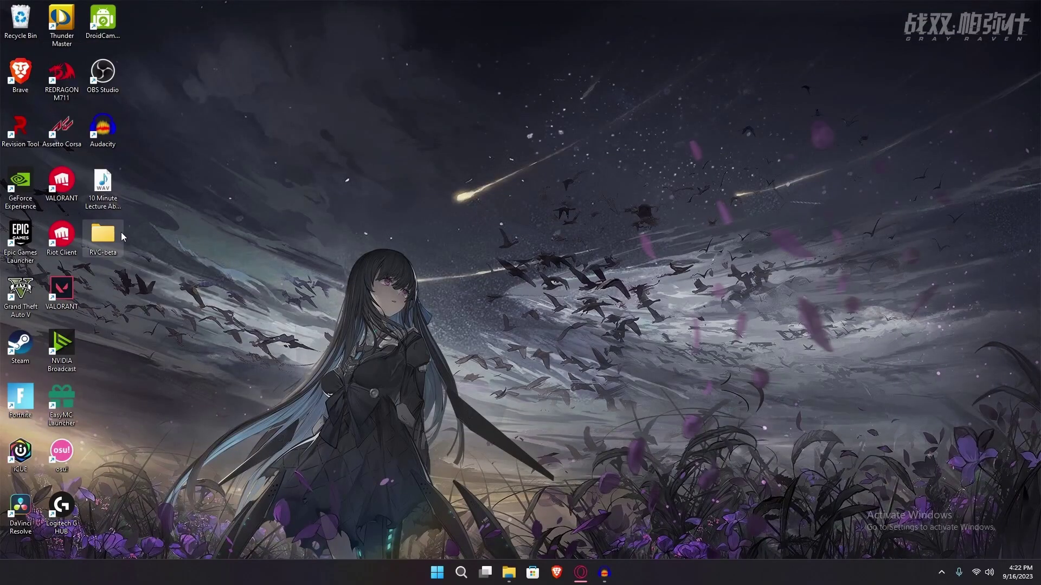
pyautogui.doubleClick(122, 232)
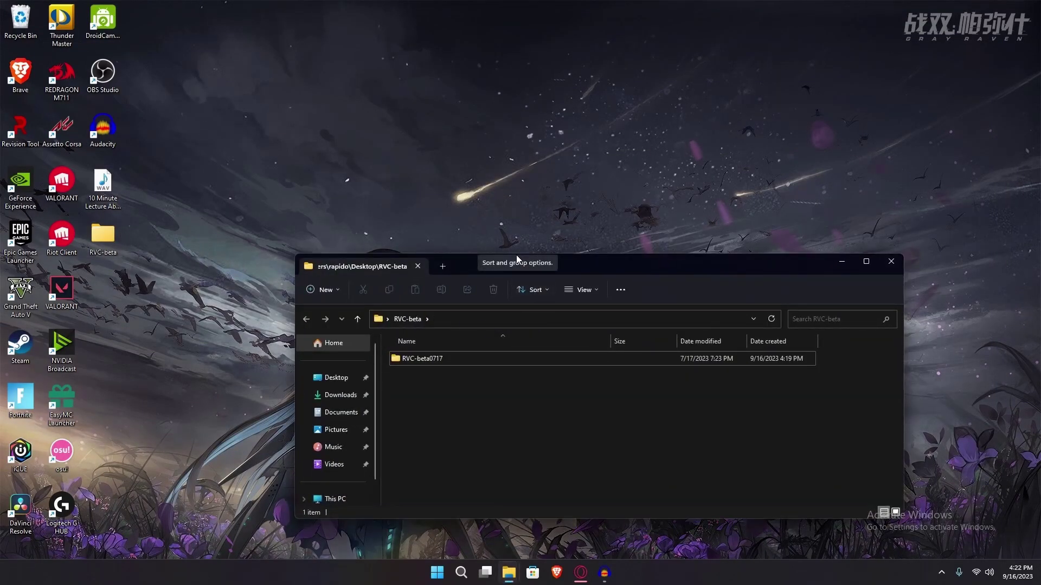
pyautogui.doubleClick(461, 262)
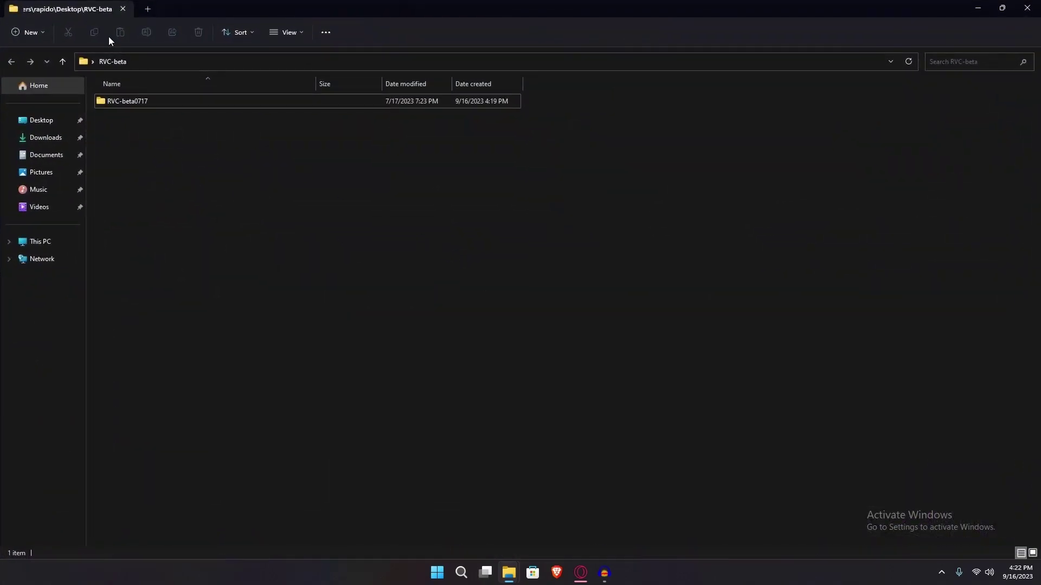
pyautogui.doubleClick(171, 104)
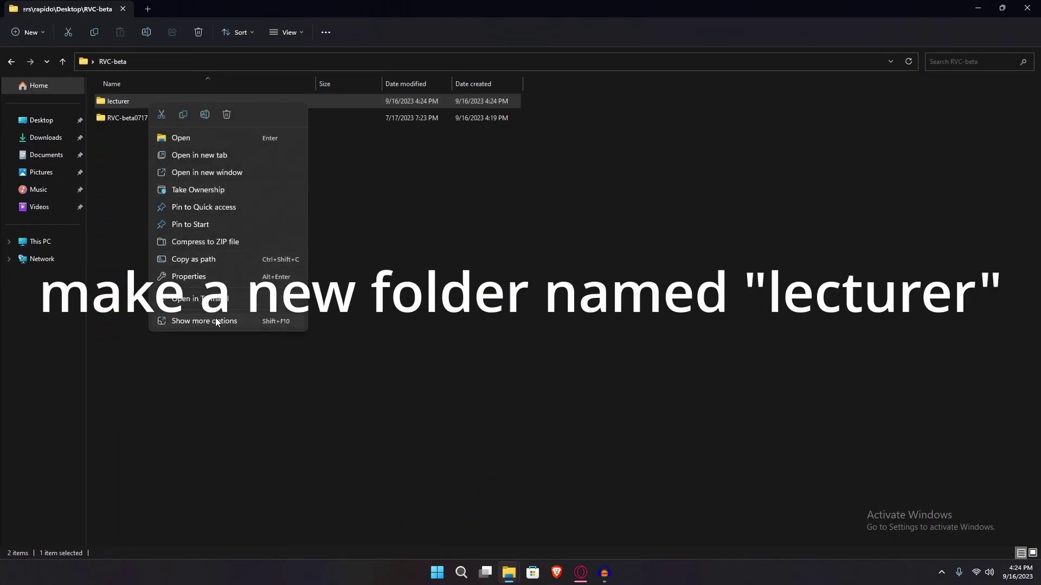
# Create a new folder named 'lecturer', then capitalise its name to 'Lecturer'.
pyautogui.click(215, 321)
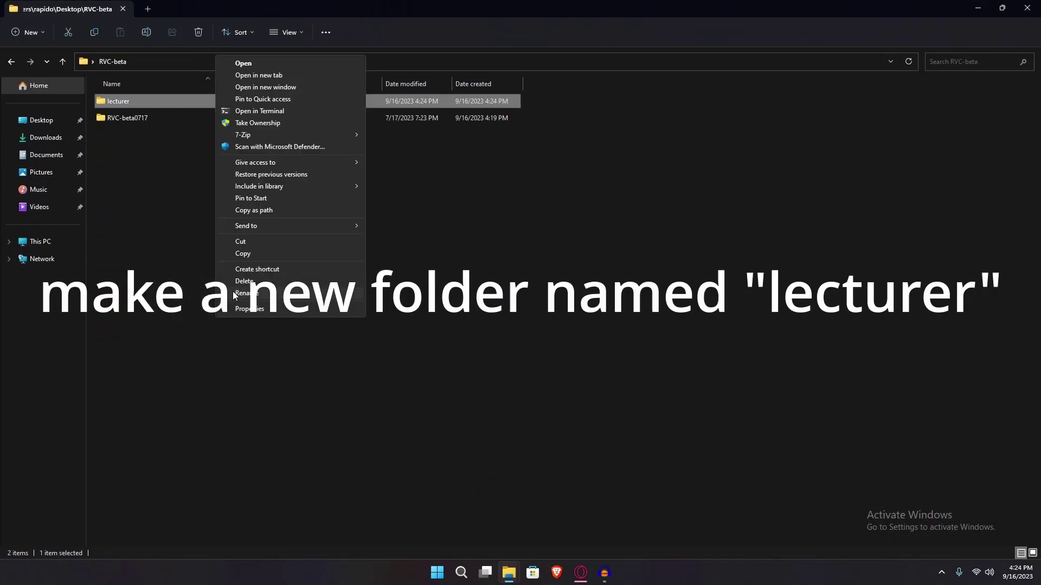
pyautogui.click(259, 294)
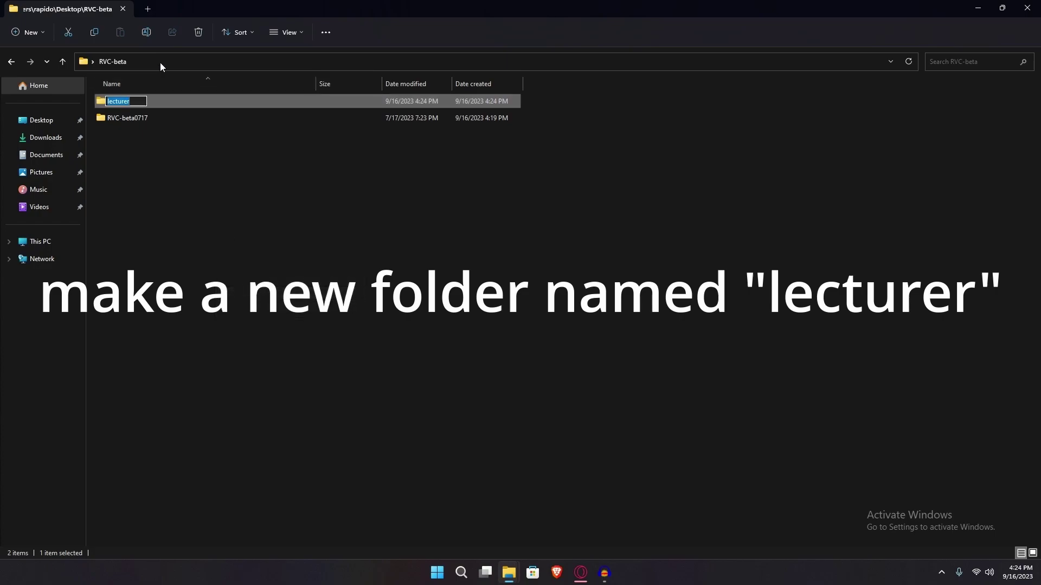
pyautogui.press('Return')
pyautogui.rightClick(156, 102)
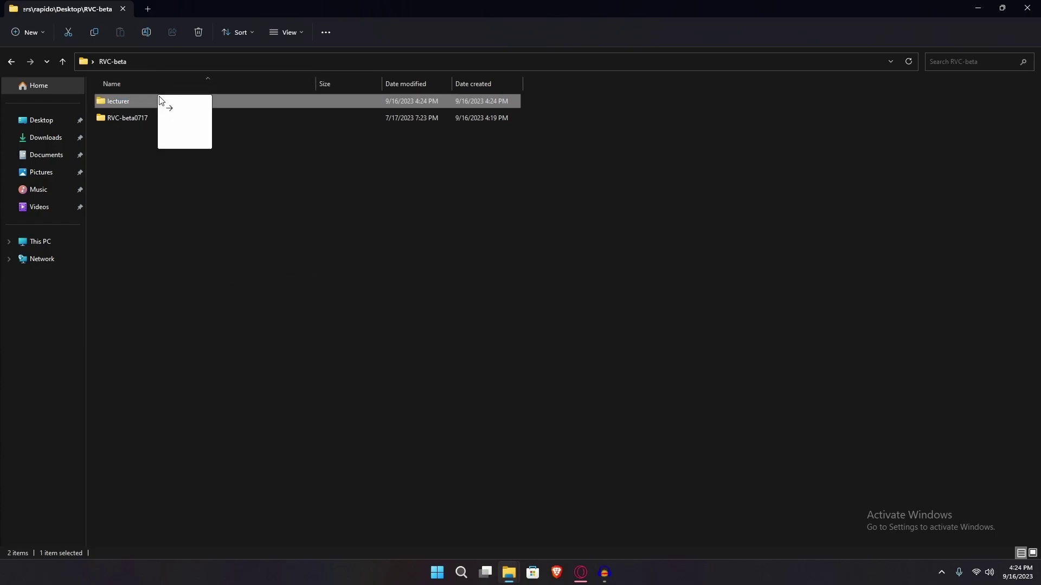
pyautogui.rightClick(132, 103)
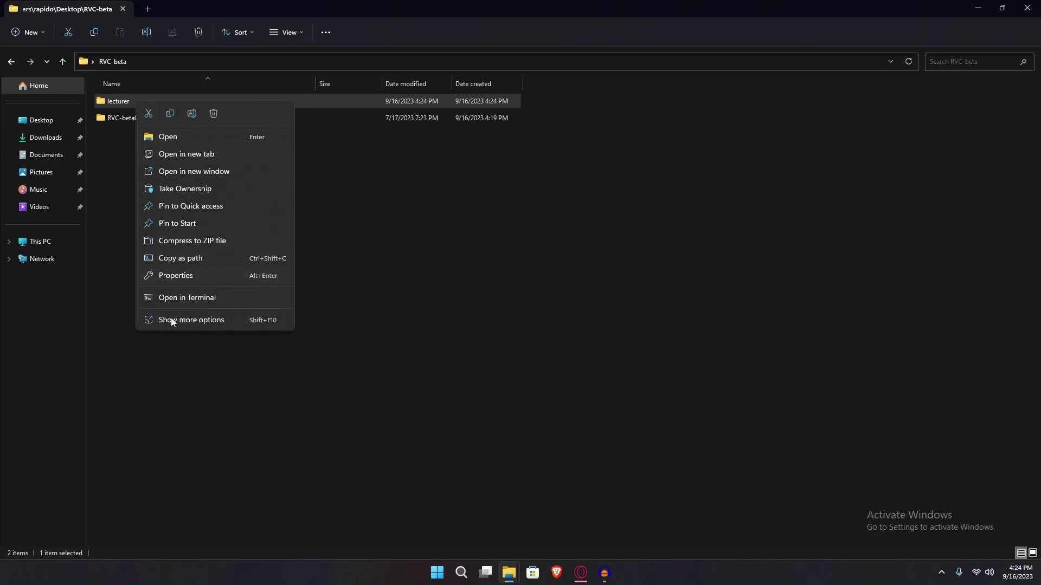
pyautogui.click(192, 113)
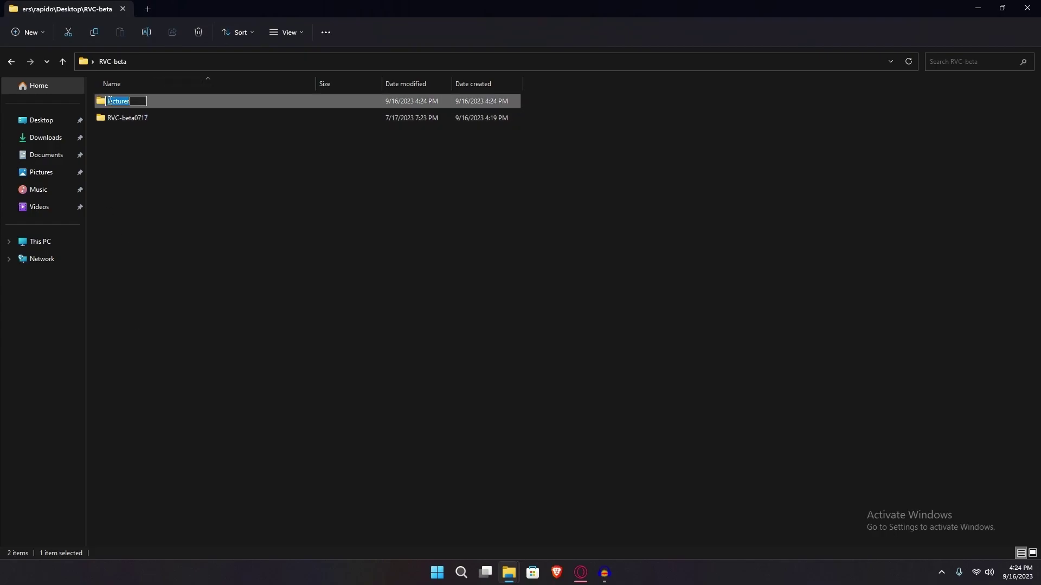
pyautogui.click(108, 101)
pyautogui.press('Delete')
pyautogui.write('L')
pyautogui.press('Return')
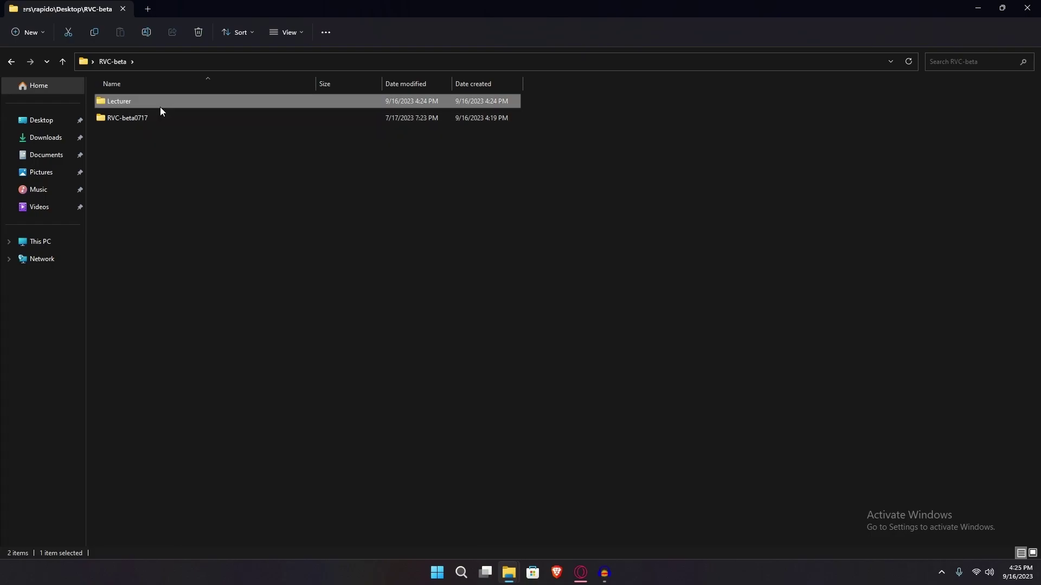
# Look inside the RVC-beta0717 and Lecturer folders, returning to RVC-beta.
pyautogui.doubleClick(133, 119)
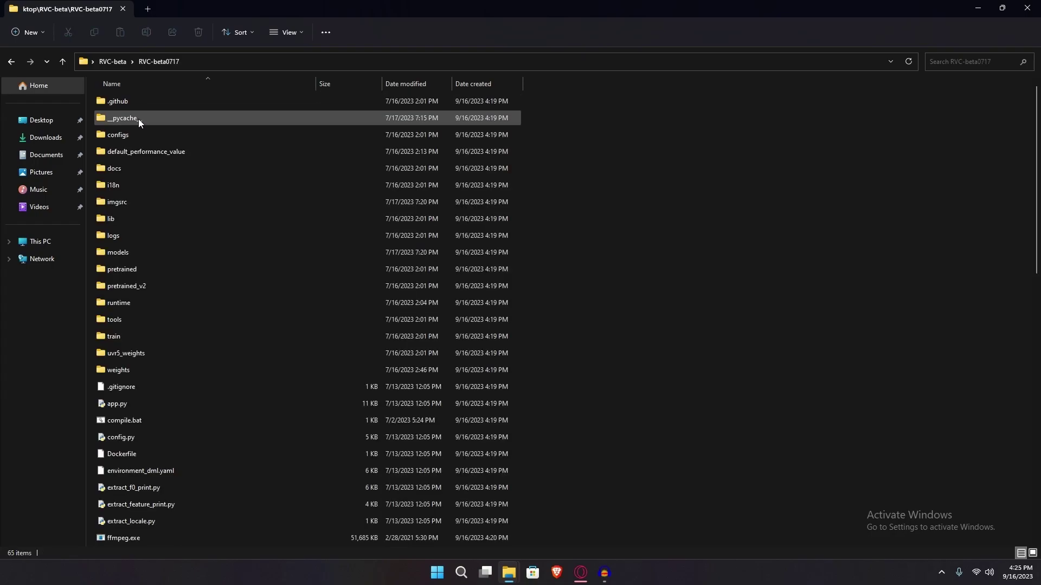
pyautogui.click(11, 62)
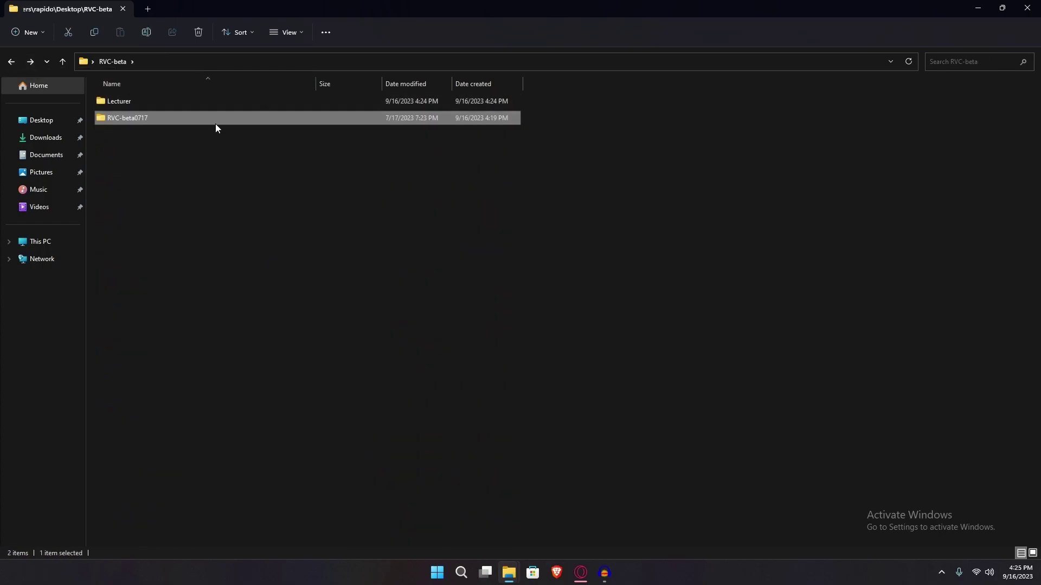
pyautogui.moveTo(200, 97)
pyautogui.mouseDown()
pyautogui.moveTo(112, 122)
pyautogui.moveTo(194, 98)
pyautogui.mouseUp()
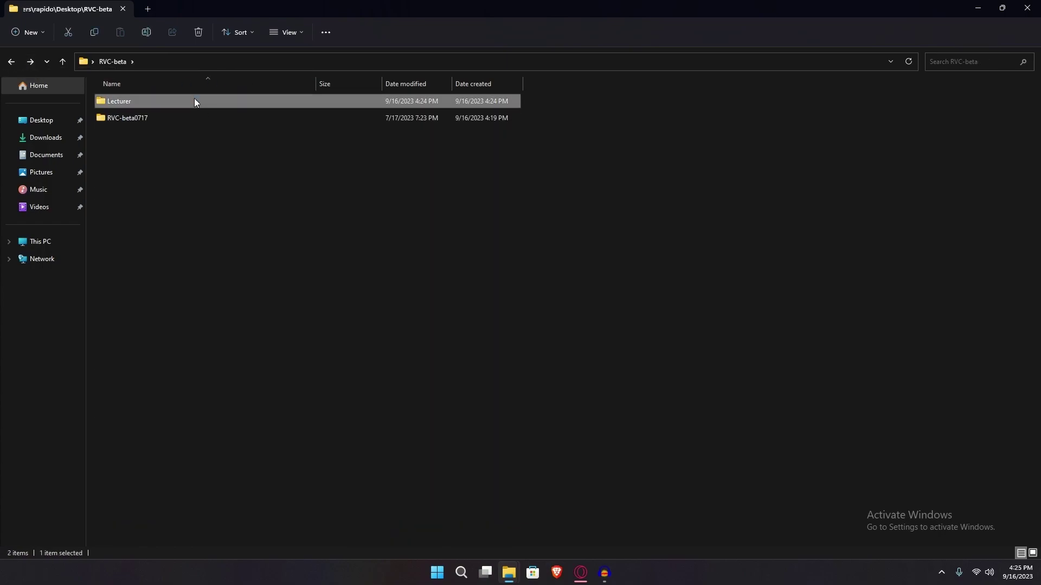
pyautogui.doubleClick(194, 99)
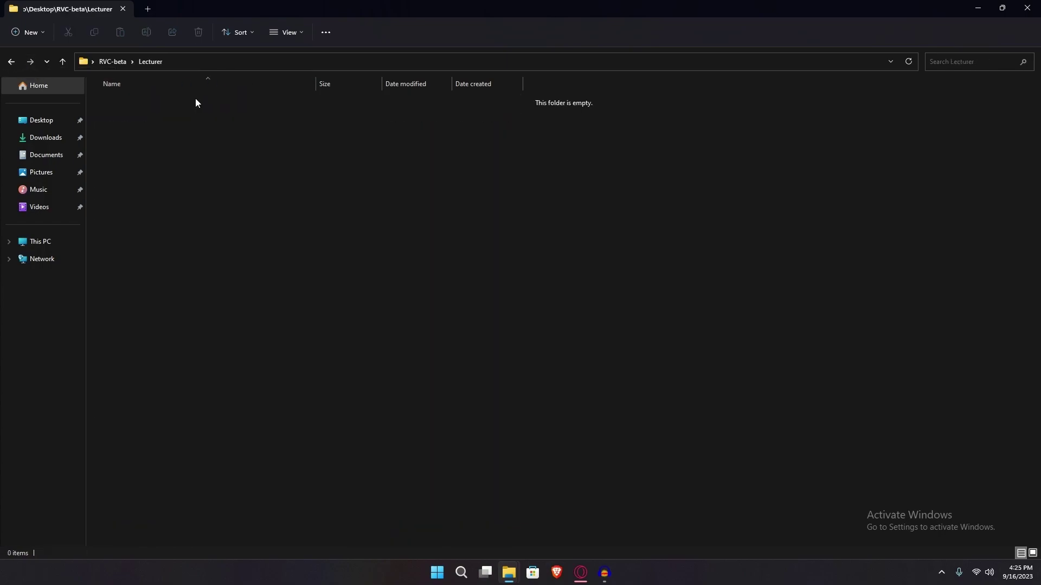
pyautogui.click(11, 61)
# Cut the lecture MP3 from Downloads and paste it into the Lecturer folder.
pyautogui.click(68, 135)
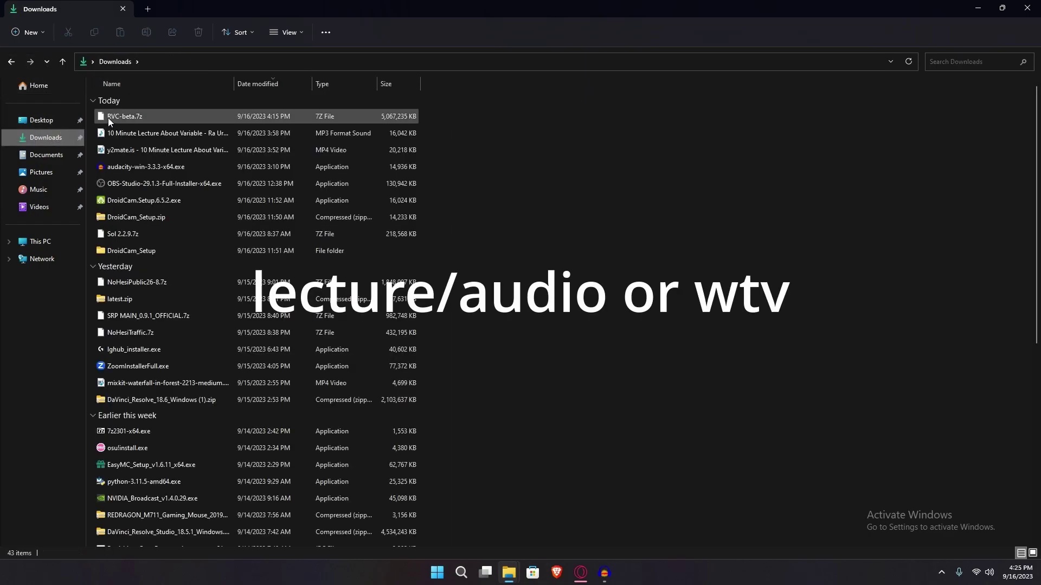
pyautogui.rightClick(164, 135)
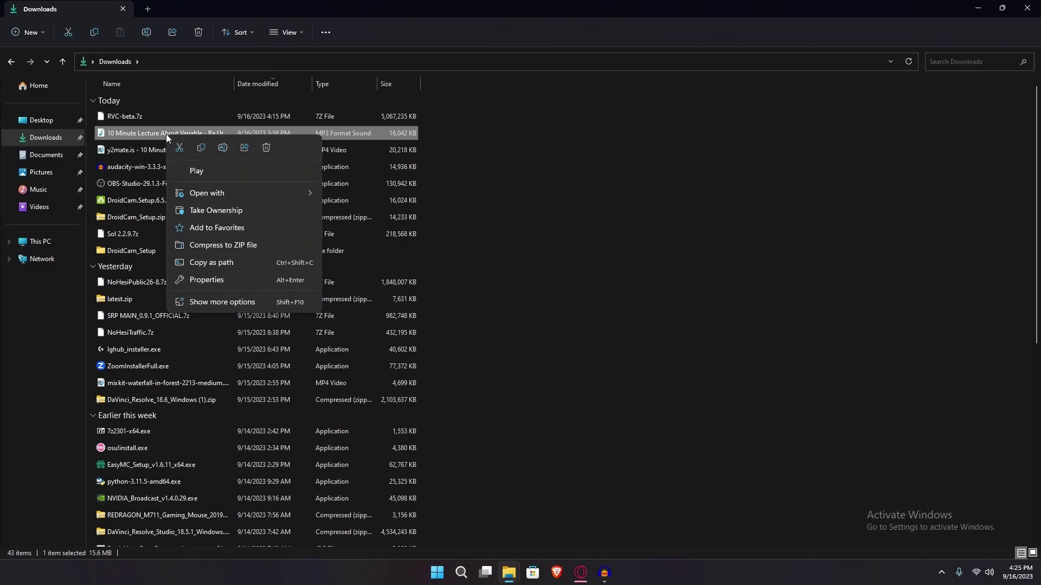
pyautogui.click(140, 131)
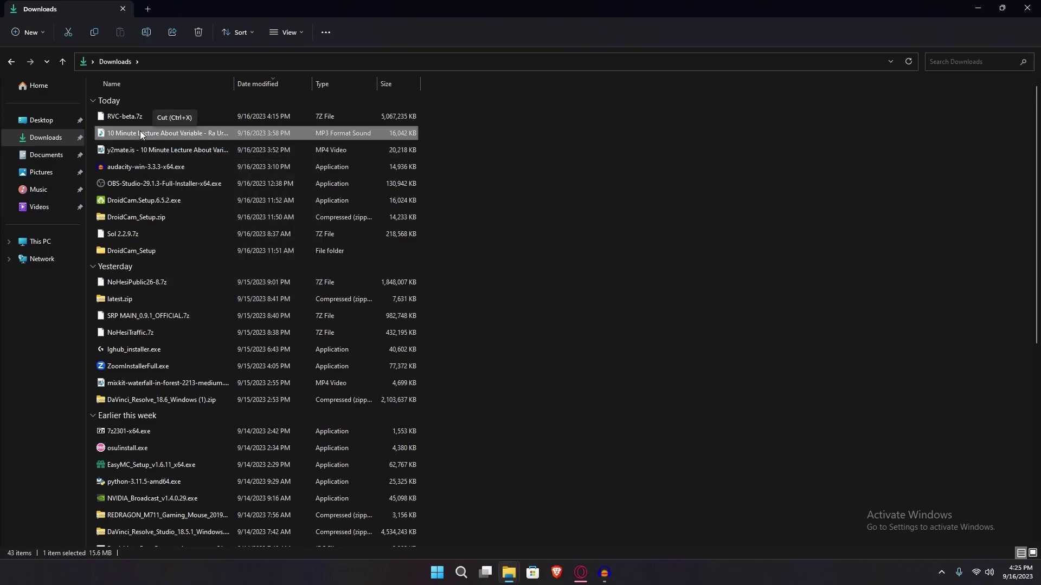
pyautogui.rightClick(139, 132)
pyautogui.press('Escape')
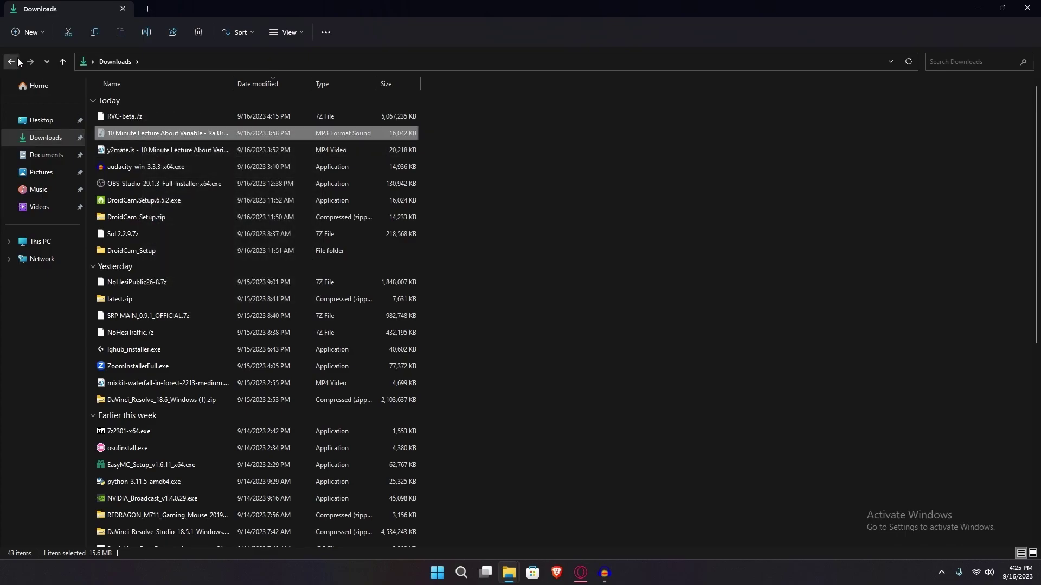
pyautogui.click(18, 62)
pyautogui.doubleClick(154, 104)
pyautogui.rightClick(154, 104)
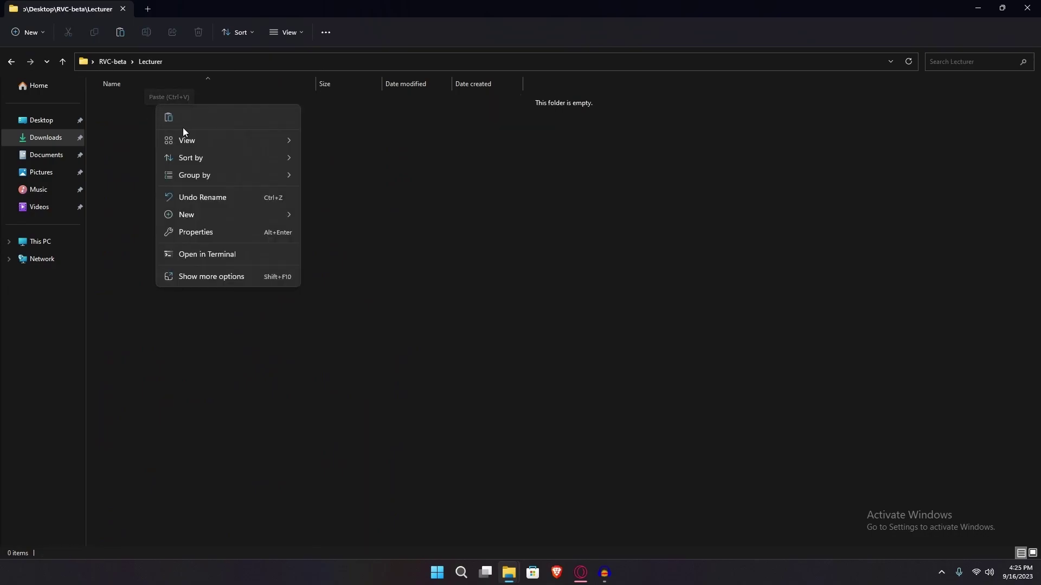
pyautogui.click(171, 117)
# Move the Lecturer folder into RVC-beta0717 and launch go-web.bat from there.
pyautogui.click(114, 61)
pyautogui.moveTo(160, 101); pyautogui.dragTo(162, 122)
pyautogui.doubleClick(173, 101)
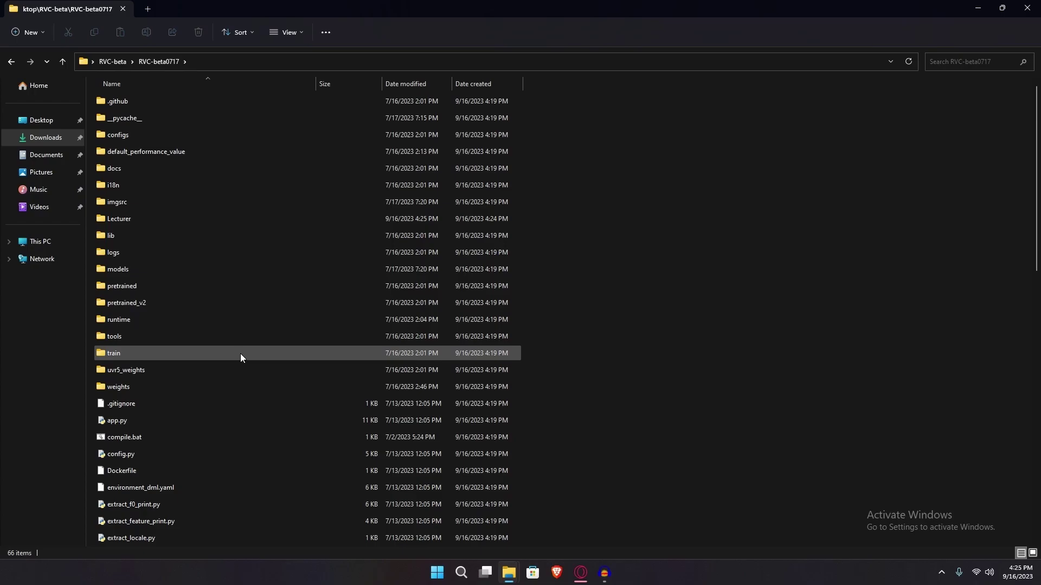
pyautogui.scroll(-5, 239, 353)
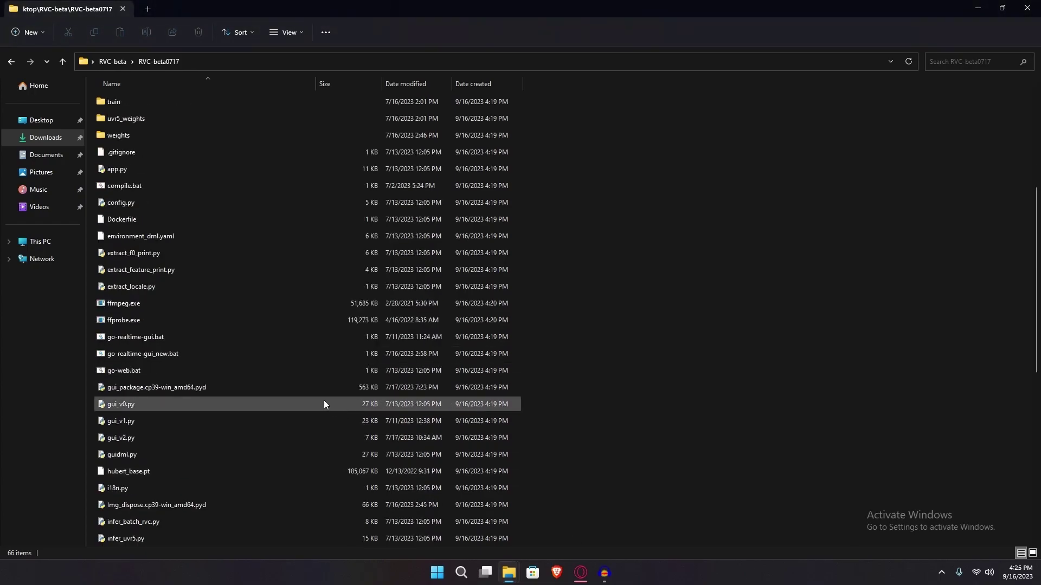
pyautogui.click(123, 370)
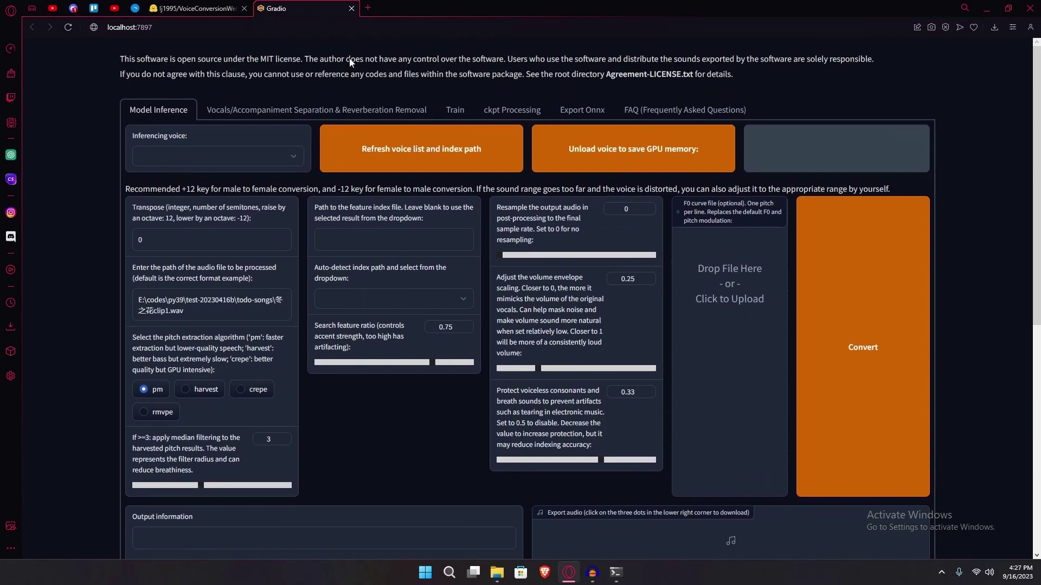
# On the Train tab, choose version v2, name the experiment 'lecturer', and clear the training-folder path.
pyautogui.click(455, 112)
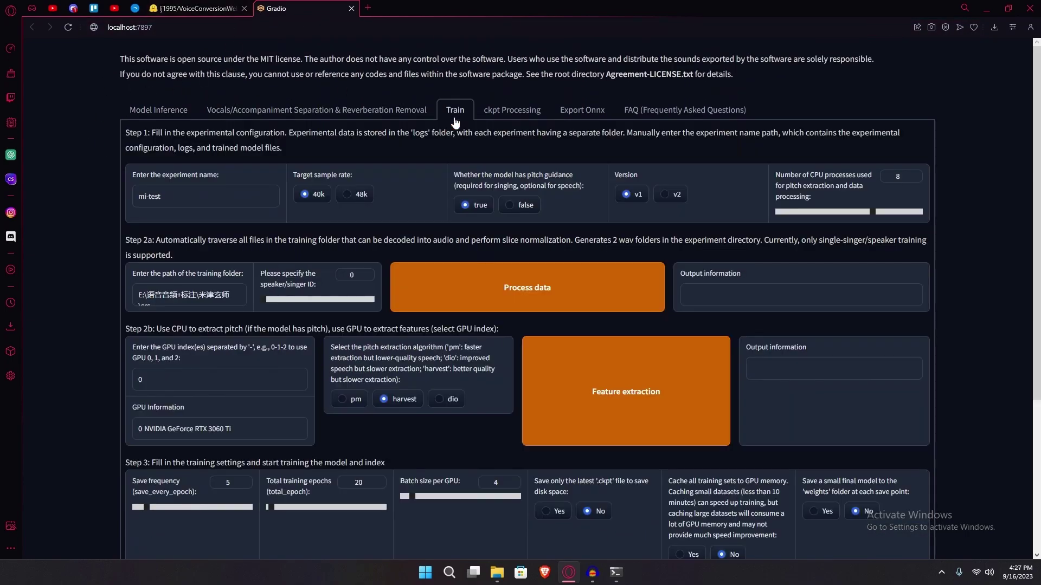
pyautogui.click(681, 199)
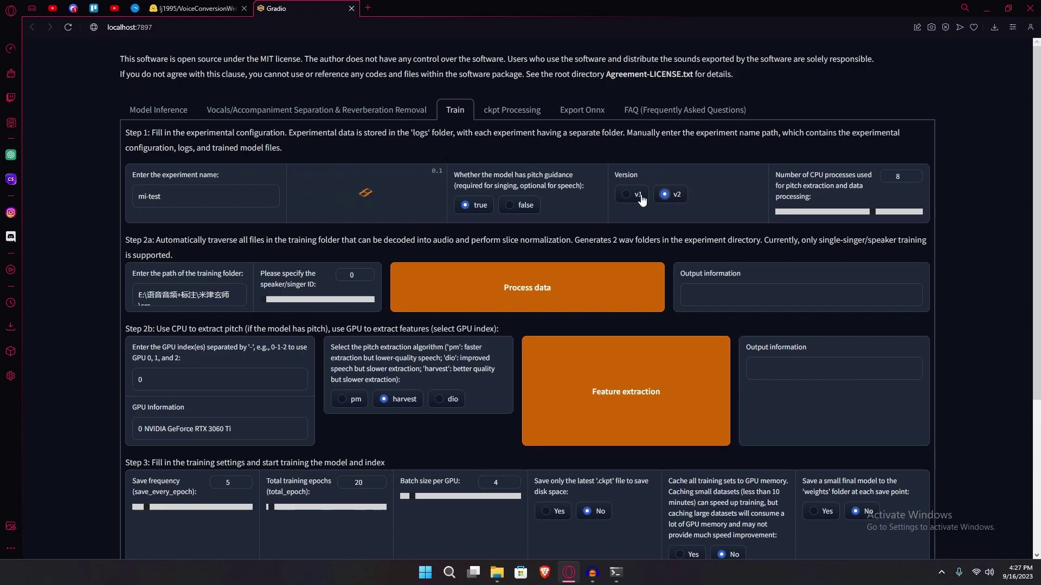
pyautogui.moveTo(207, 196); pyautogui.dragTo(96, 193)
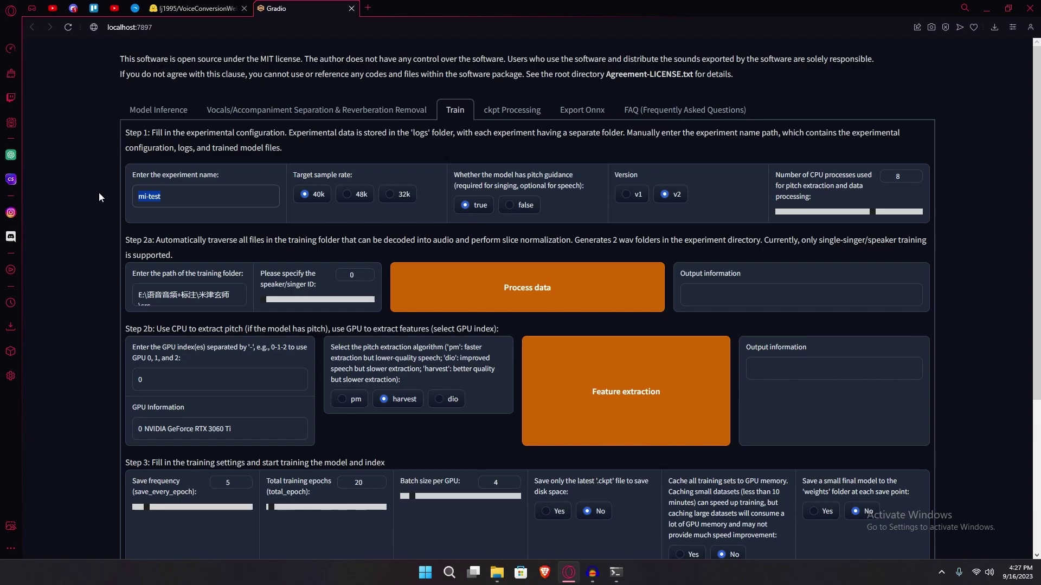
pyautogui.write('lecturere')
pyautogui.tripleClick(177, 304)
pyautogui.press('BackSpace')
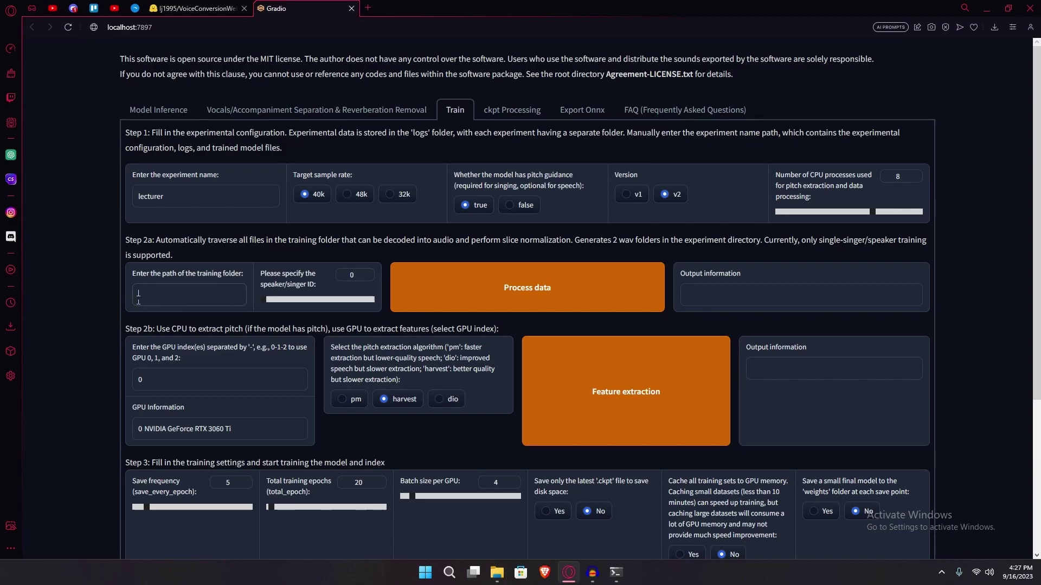
# Open the Lecturer folder, copy its path from the address bar, and return to RVC WebUI.
pyautogui.moveTo(497, 573)
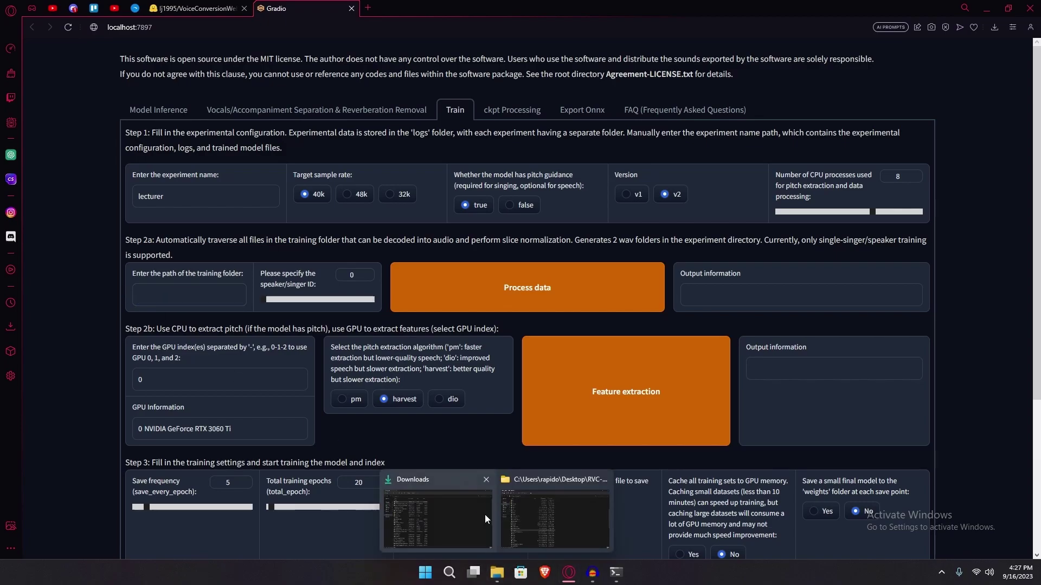
pyautogui.click(529, 516)
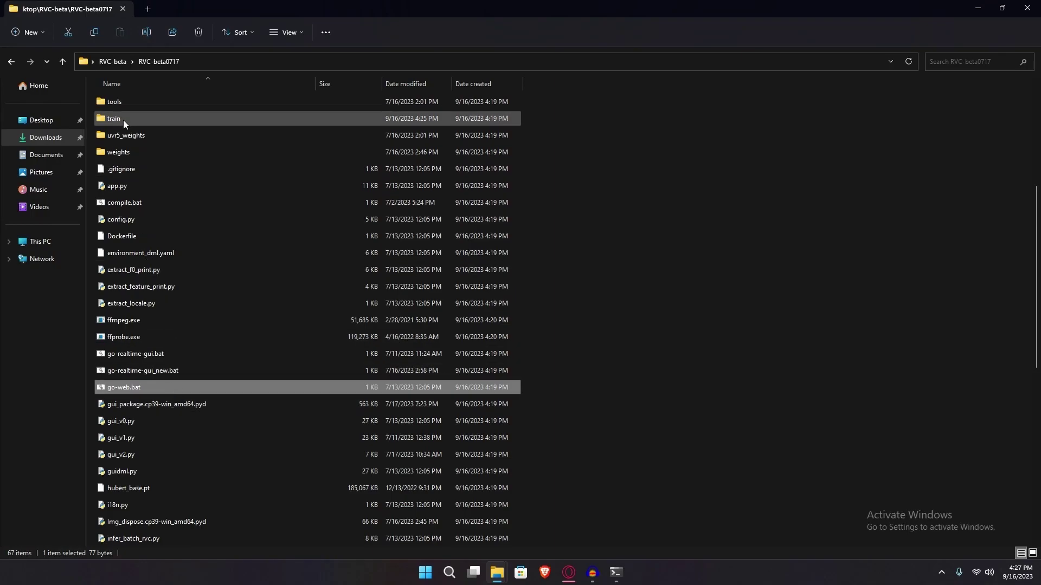
pyautogui.scroll(4, 136, 151)
pyautogui.scroll(1, 159, 200)
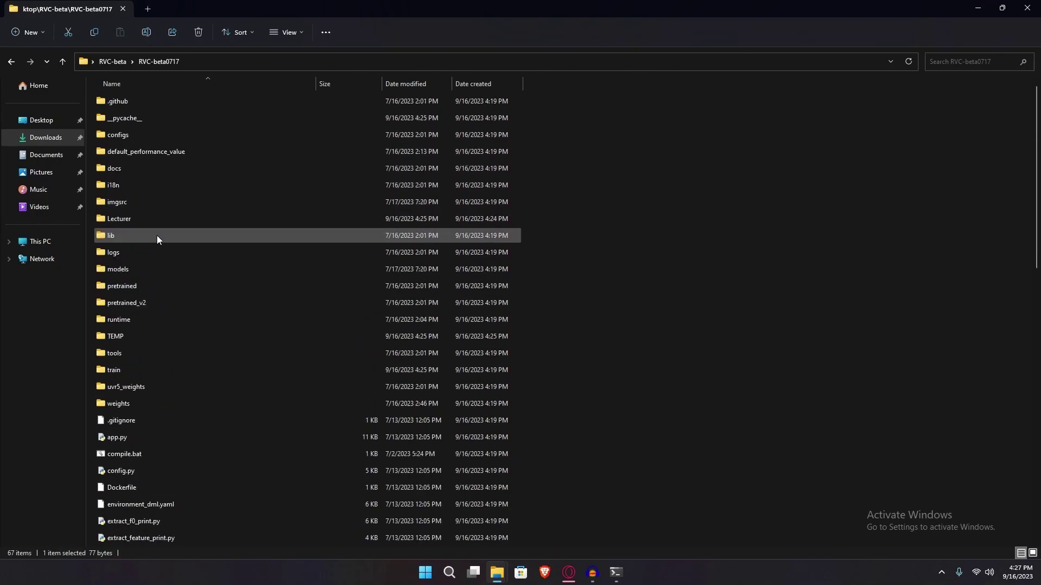
pyautogui.doubleClick(154, 219)
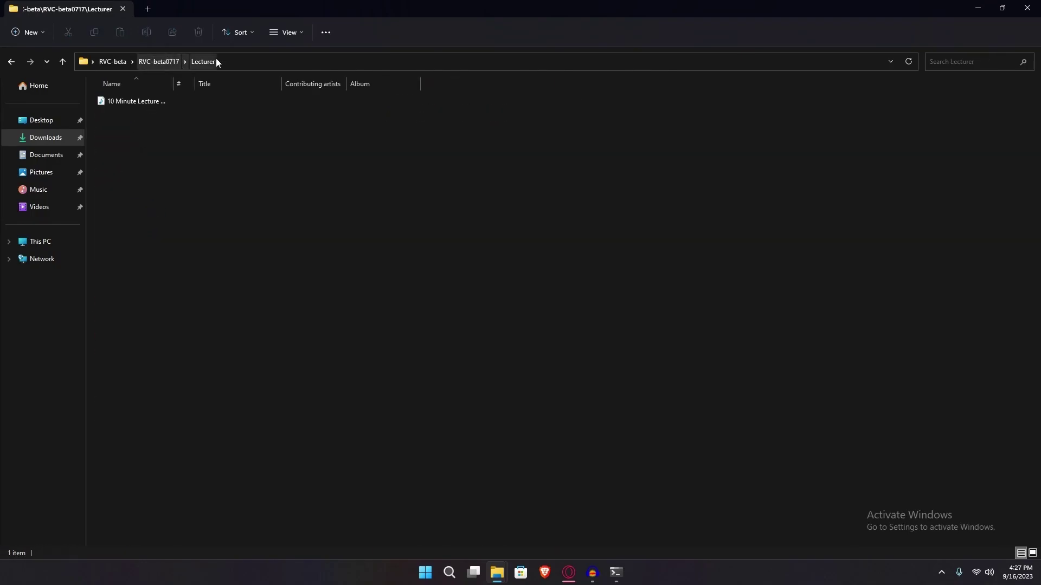
pyautogui.click(236, 63)
pyautogui.hotkey('ctrl', 'c')
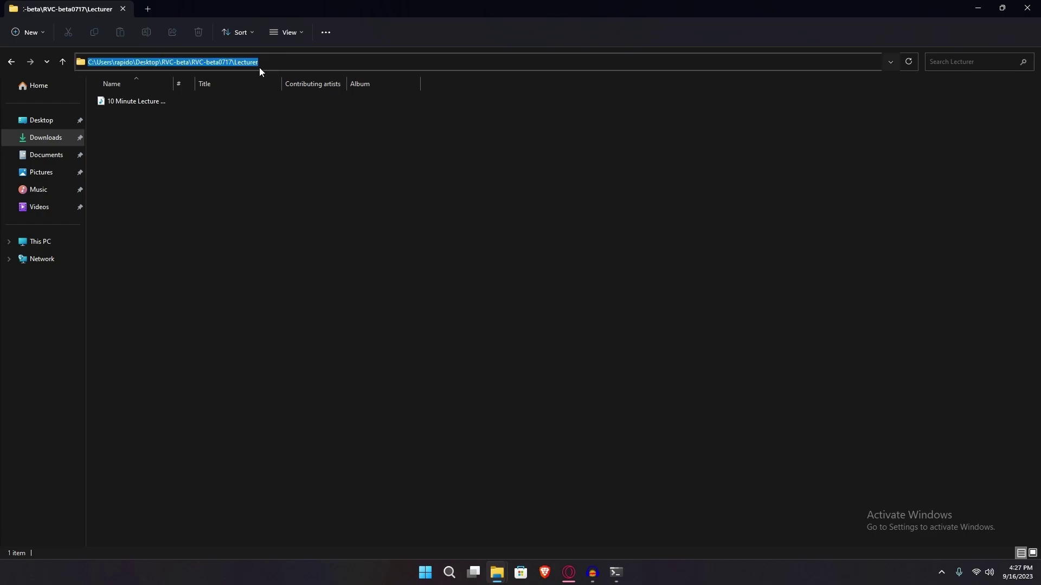
pyautogui.hotkey('alt', 'Tab')
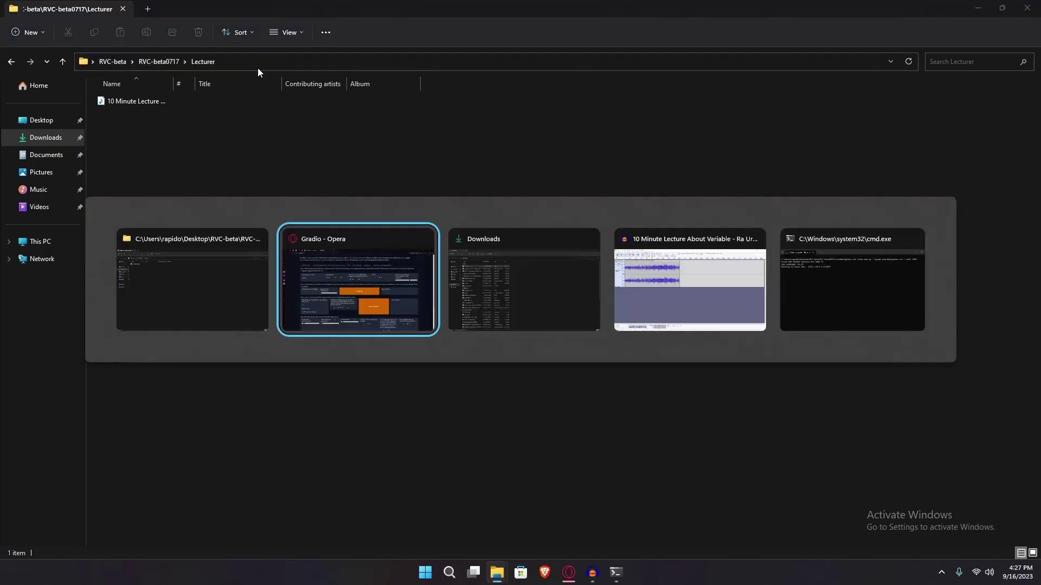
pyautogui.click(160, 297)
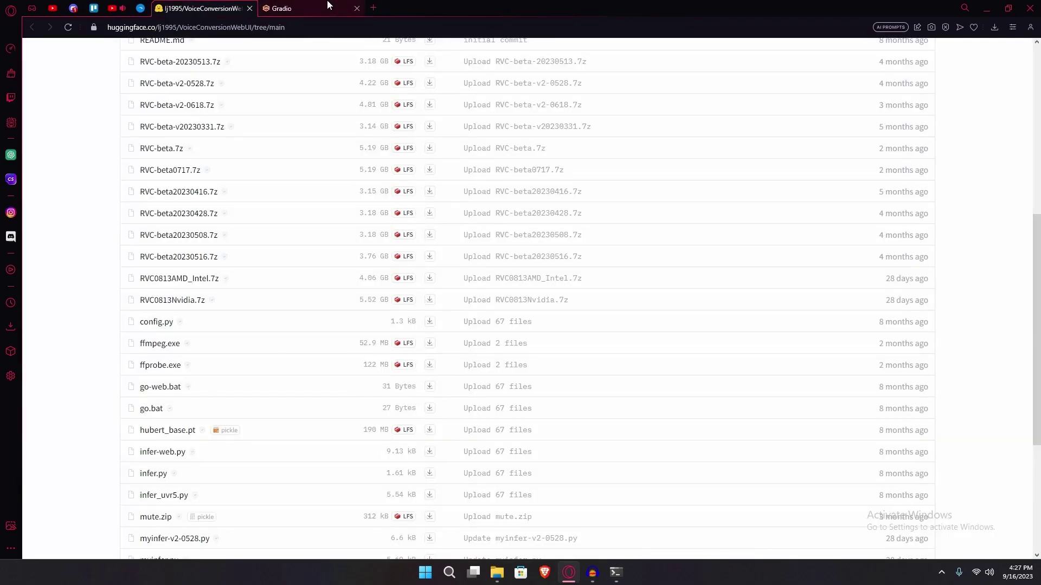
# Paste the Lecturer path as the training folder, run Process data, and confirm 'end preprocess' in the terminal.
pyautogui.hotkey('ctrl', 'v')
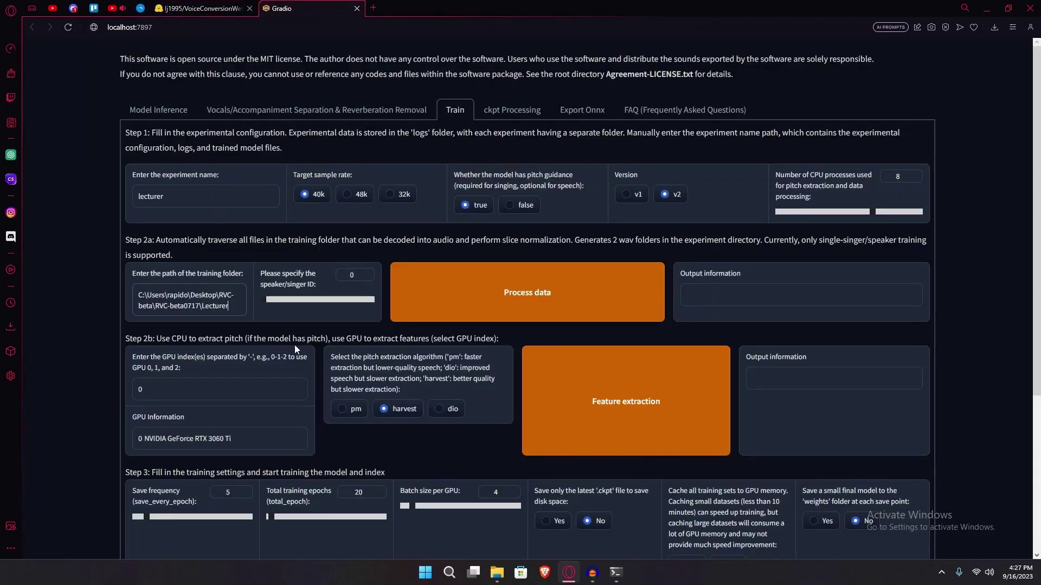
pyautogui.click(469, 295)
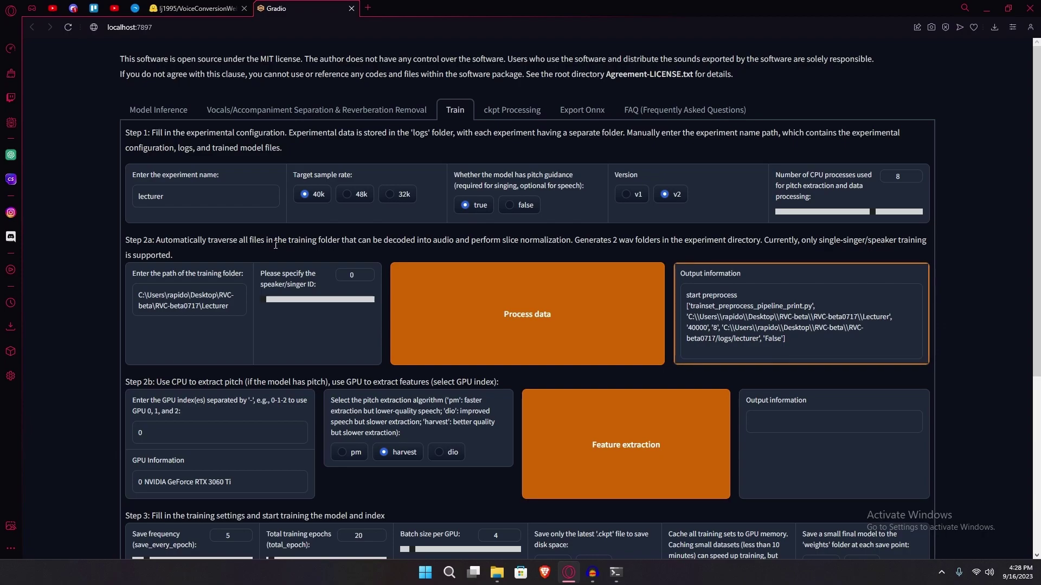
pyautogui.click(623, 583)
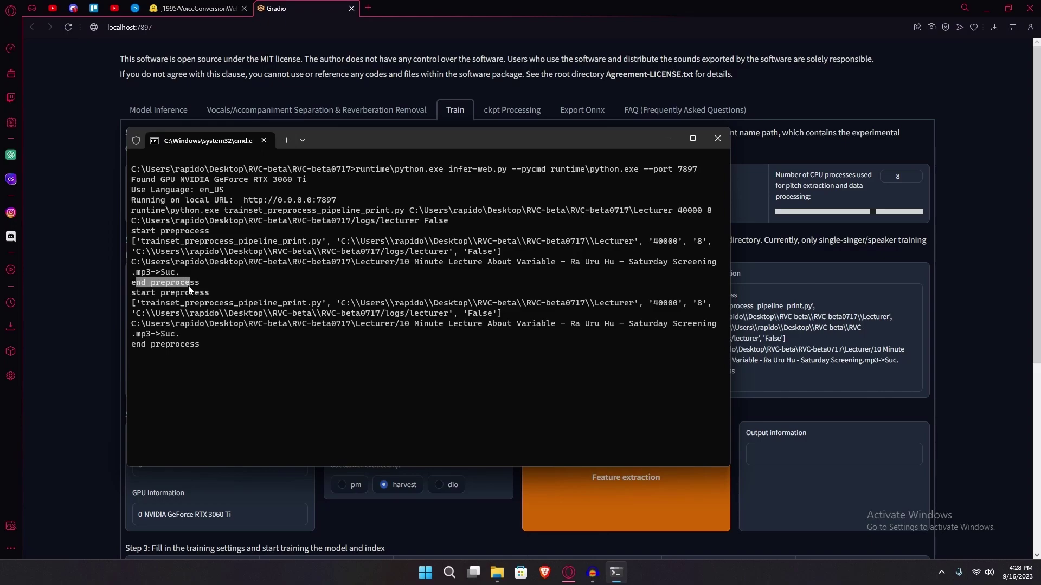
pyautogui.moveTo(137, 345); pyautogui.dragTo(235, 349)
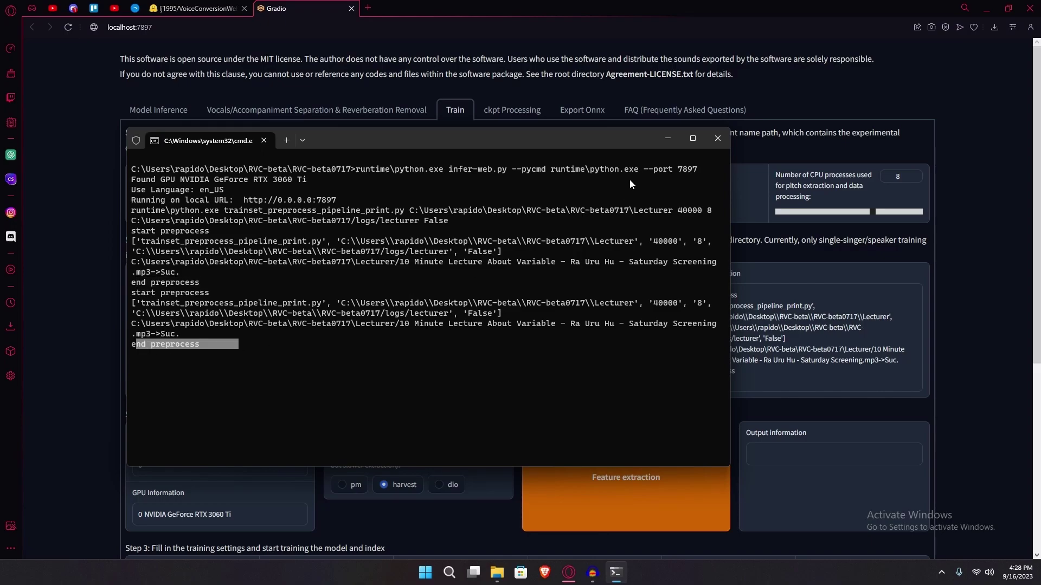
pyautogui.click(667, 138)
pyautogui.scroll(-2, 434, 271)
pyautogui.moveTo(147, 306)
pyautogui.mouseDown()
pyautogui.moveTo(137, 307)
pyautogui.moveTo(229, 315)
pyautogui.moveTo(260, 306)
pyautogui.moveTo(134, 307)
pyautogui.mouseUp()
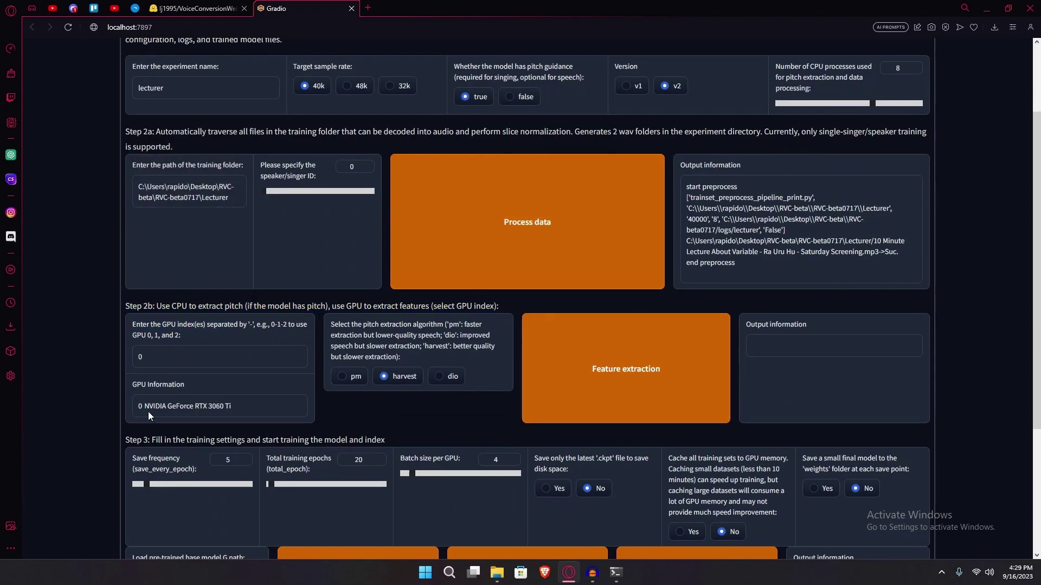
pyautogui.moveTo(224, 389); pyautogui.dragTo(168, 384)
# Run harvest pitch and feature extraction, confirming 'all-feature-done' for 189 files in the terminal.
pyautogui.scroll(-1, 323, 415)
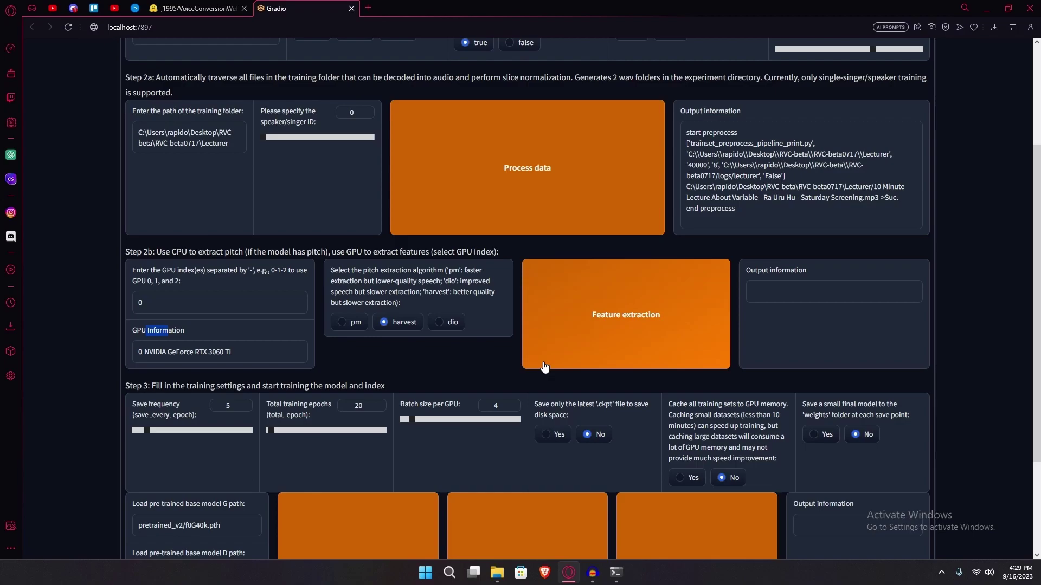
pyautogui.click(599, 328)
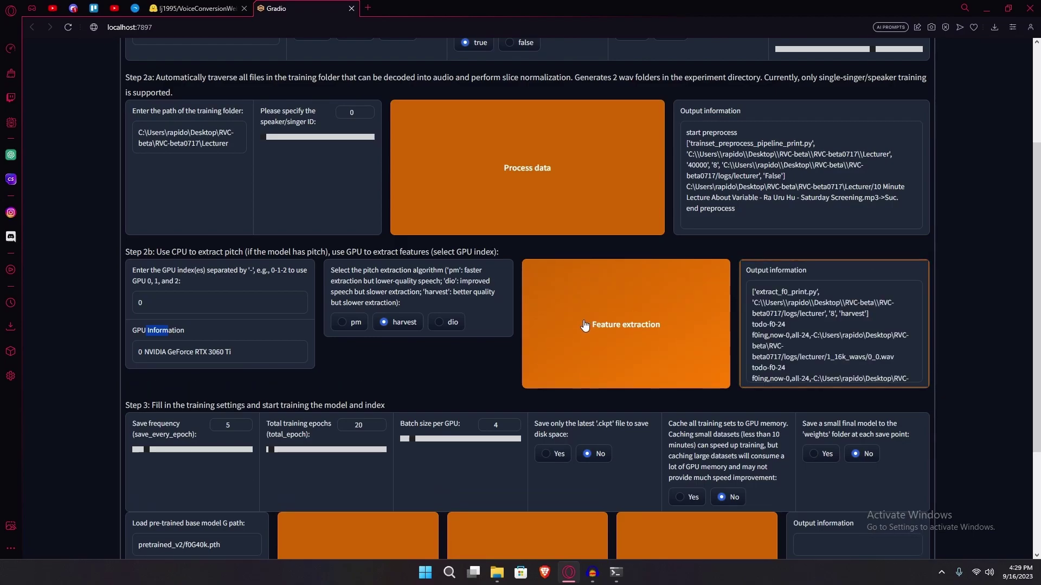
pyautogui.click(616, 572)
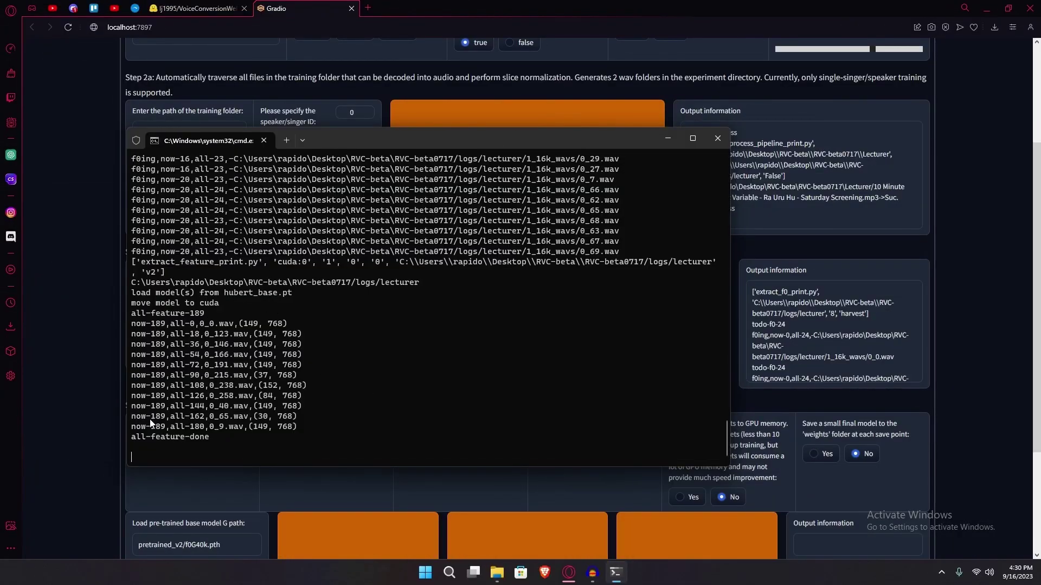
pyautogui.click(56, 385)
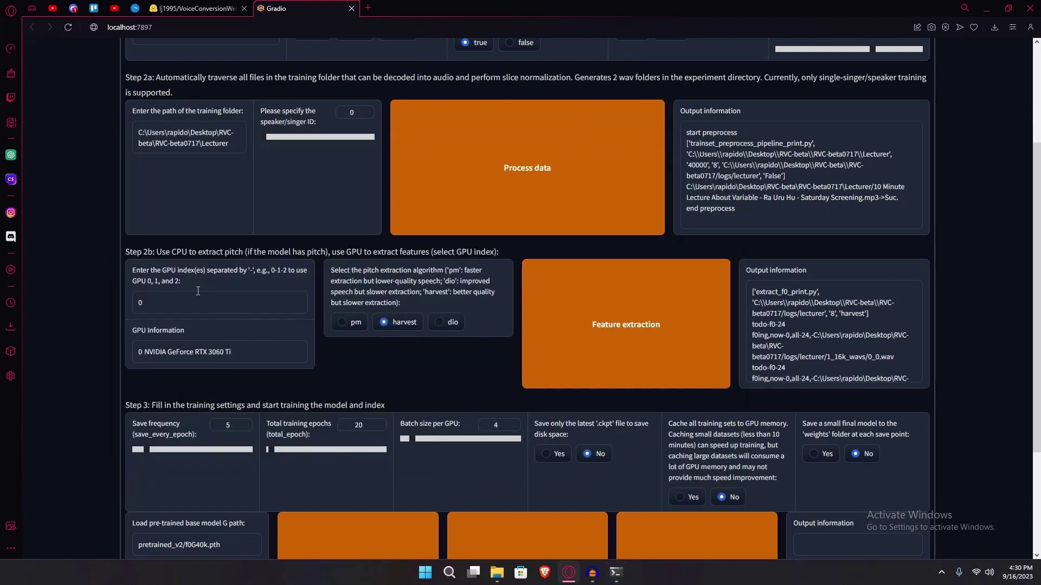
# Set Save frequency to 50 epochs and Total training epochs to 300.
pyautogui.scroll(-3, 377, 223)
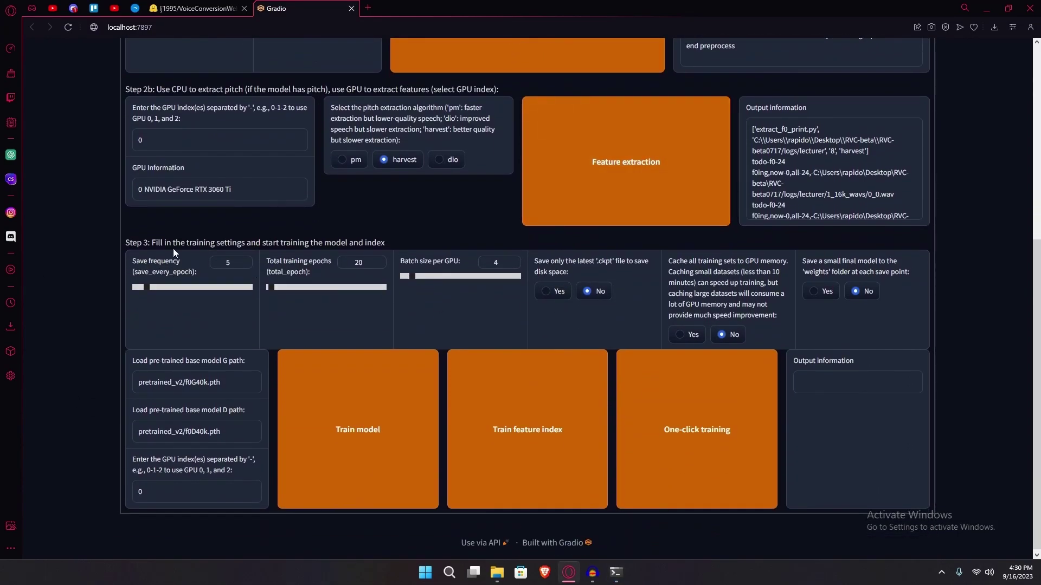
pyautogui.doubleClick(180, 242)
pyautogui.moveTo(197, 240); pyautogui.dragTo(217, 242)
pyautogui.click(168, 300)
pyautogui.moveTo(168, 288); pyautogui.dragTo(265, 288)
pyautogui.moveTo(272, 288); pyautogui.dragTo(304, 295)
pyautogui.click(425, 261)
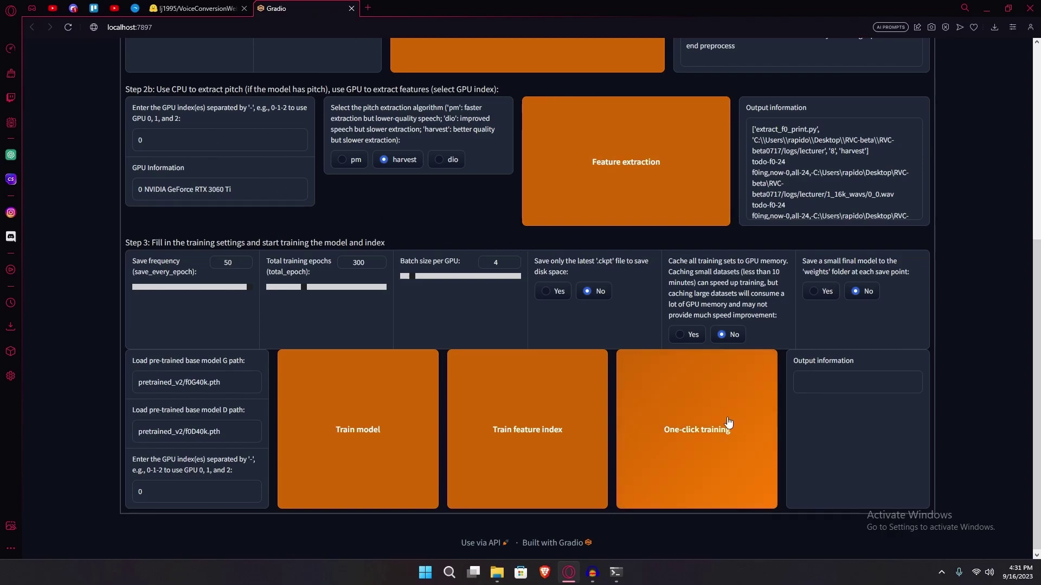
# Start one-click training of lecturer and watch the output until Step 3a model training starts.
pyautogui.click(702, 432)
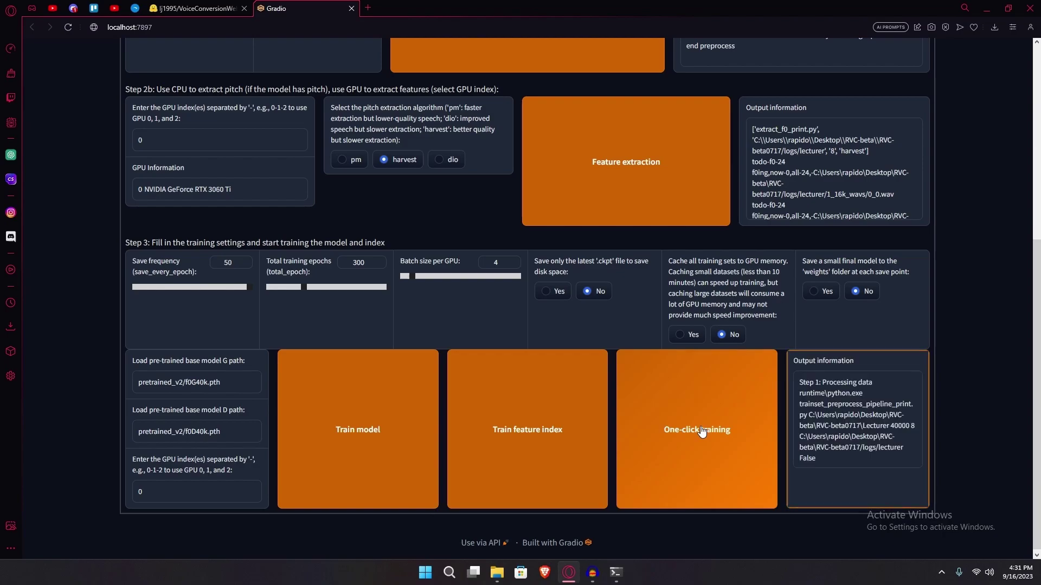
pyautogui.click(616, 573)
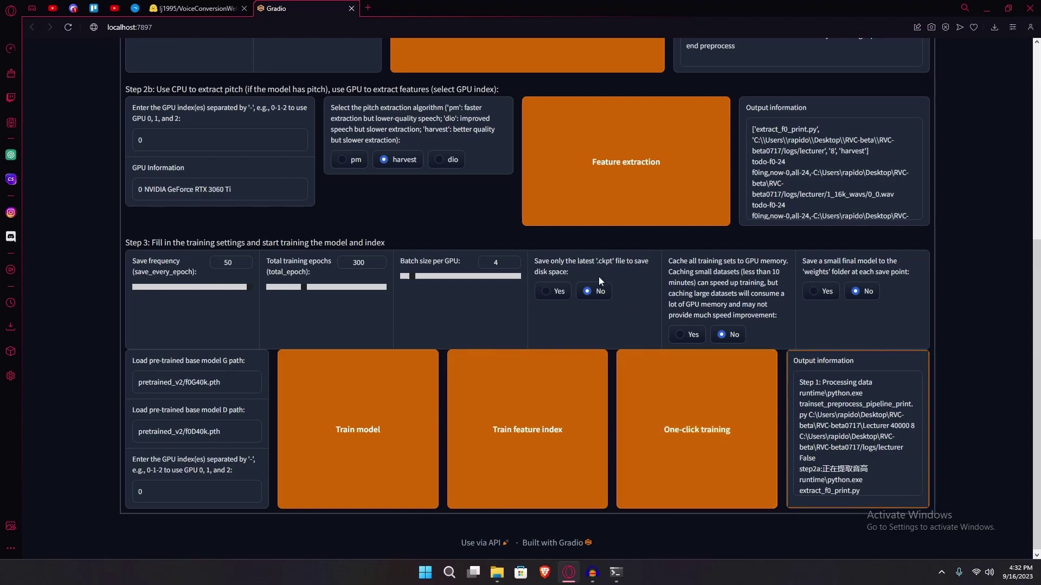
pyautogui.scroll(6, 275, 176)
pyautogui.scroll(-4, 199, 232)
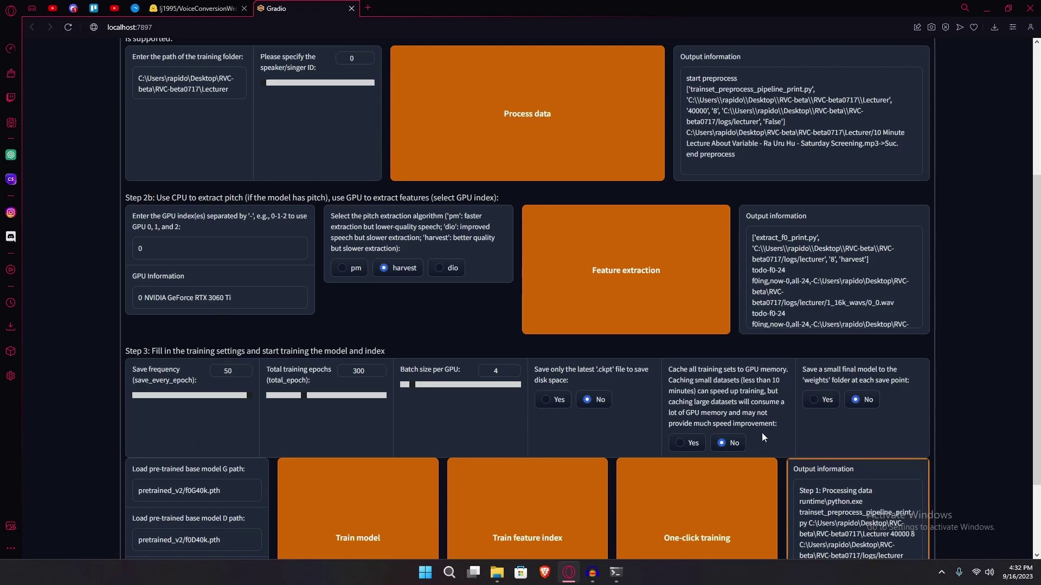
pyautogui.scroll(-2, 762, 435)
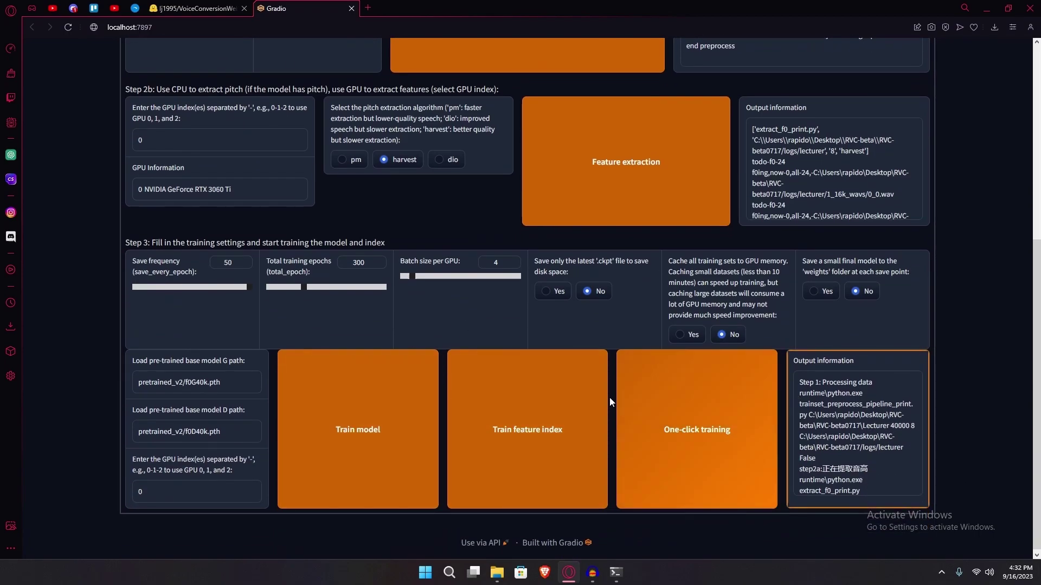
pyautogui.scroll(4, 415, 272)
pyautogui.scroll(-2, 584, 448)
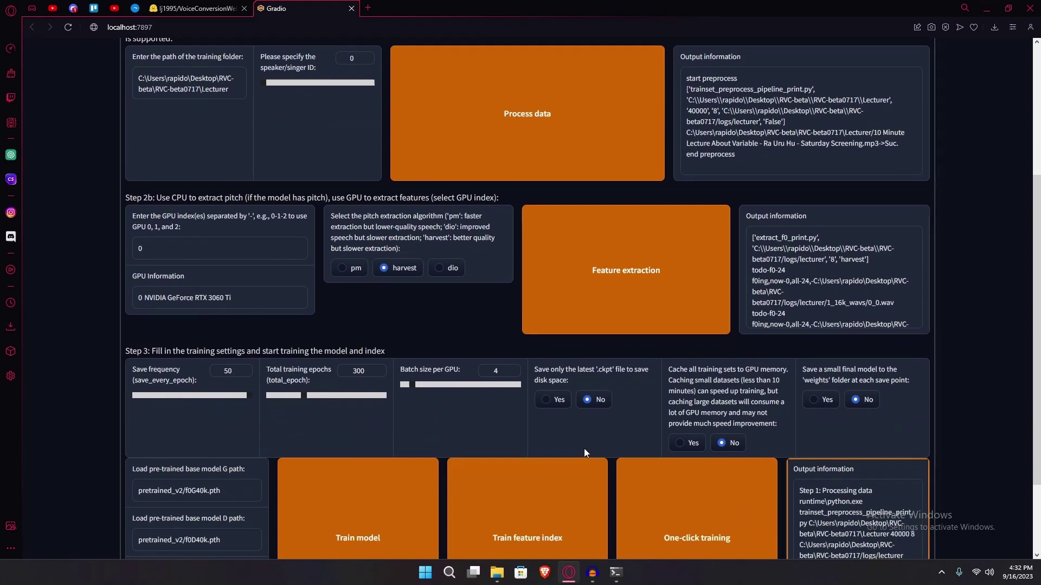
pyautogui.scroll(-2, 641, 468)
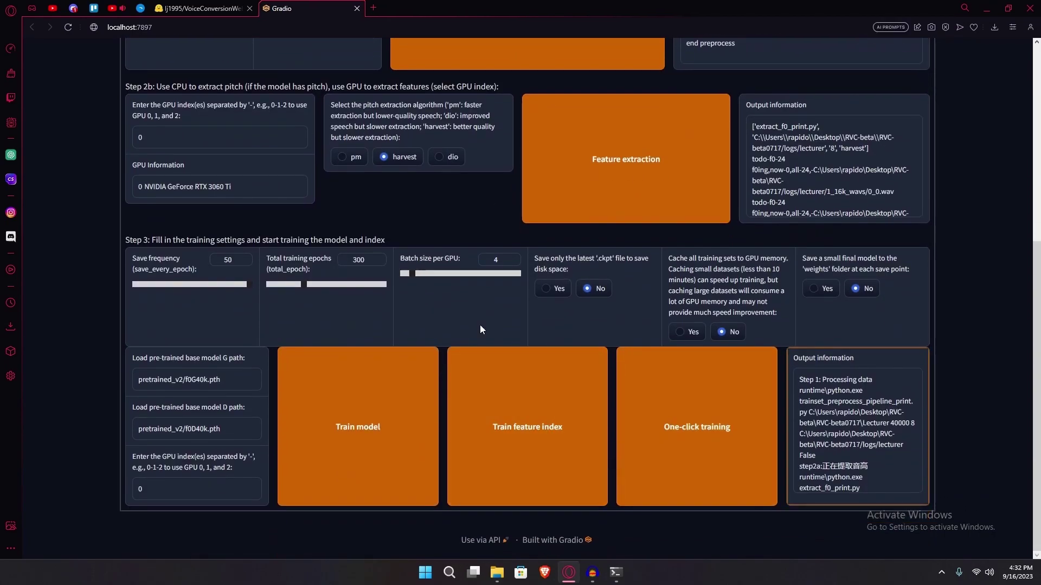
pyautogui.scroll(-2, 826, 429)
pyautogui.scroll(-2, 835, 440)
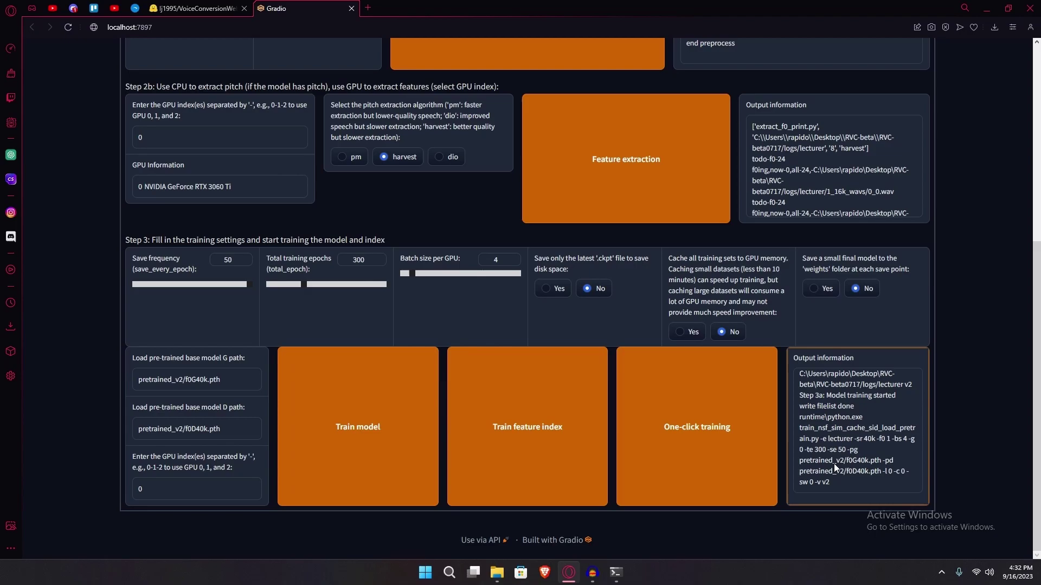
# Verify in the terminal that training finished at epoch 300 with 'saving final ckpt:Success'.
pyautogui.click(616, 572)
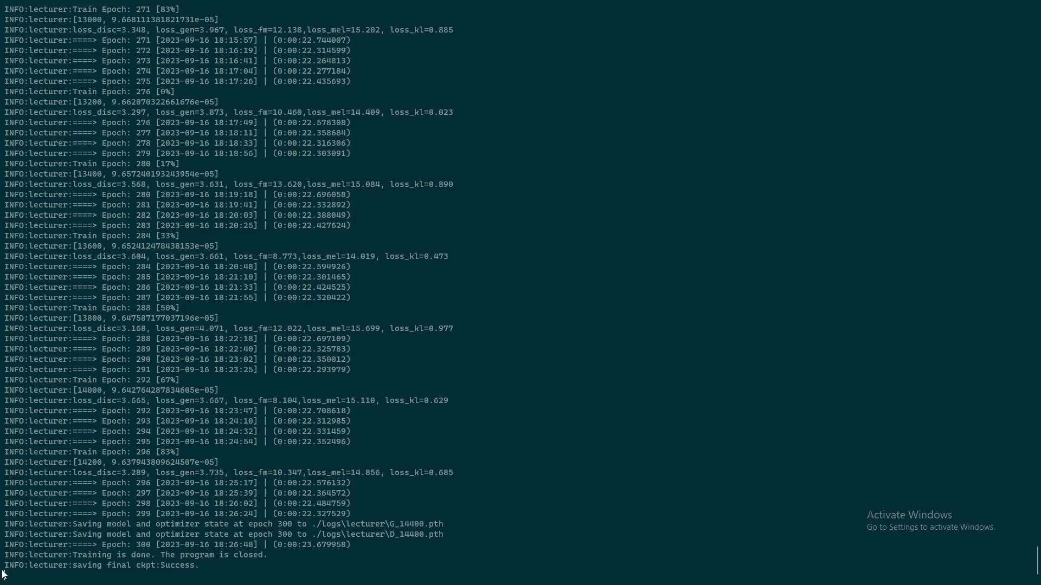
pyautogui.moveTo(81, 570); pyautogui.dragTo(179, 569)
pyautogui.tripleClick(165, 570)
pyautogui.moveTo(268, 556); pyautogui.dragTo(271, 558)
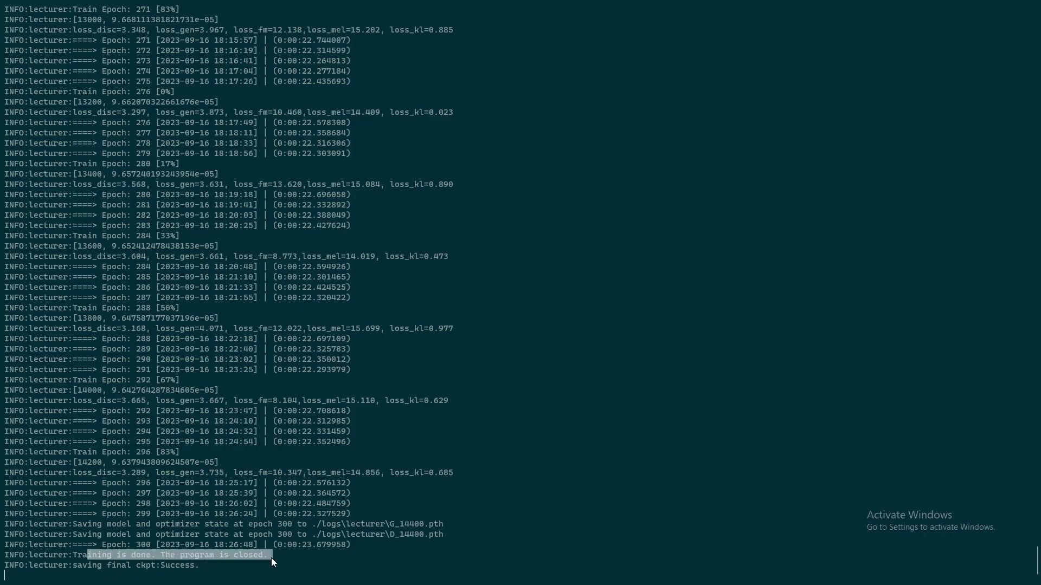
pyautogui.hotkey('alt', 'Tab')
# Download the 3.1 GB RVC-GUI-pkg-20220525-mp3fix.zip from the RVC-GUI release page.
pyautogui.click(482, 203)
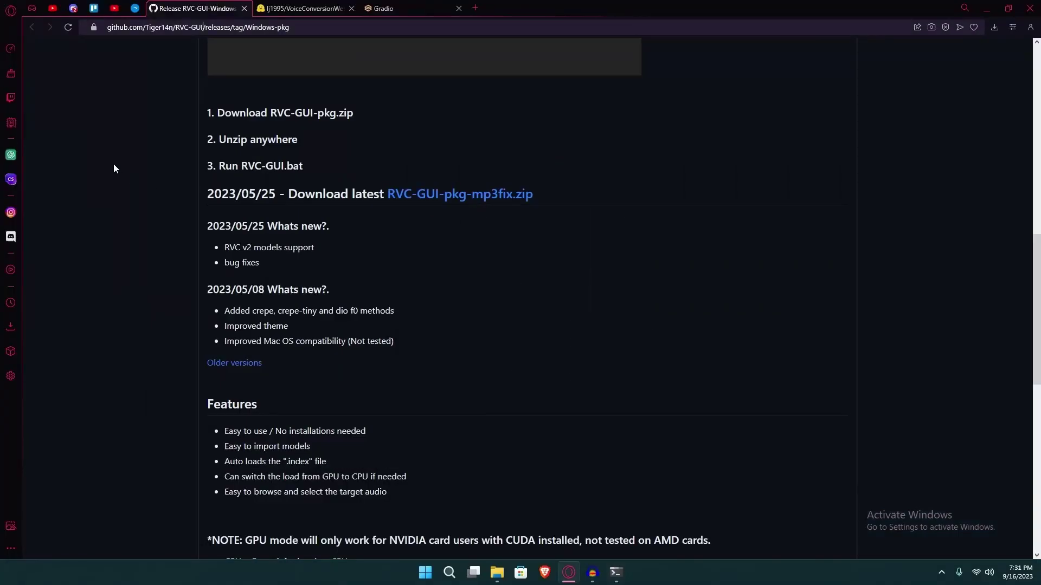
pyautogui.moveTo(126, 27); pyautogui.dragTo(289, 27)
pyautogui.scroll(10, 163, 129)
pyautogui.scroll(-14, 223, 125)
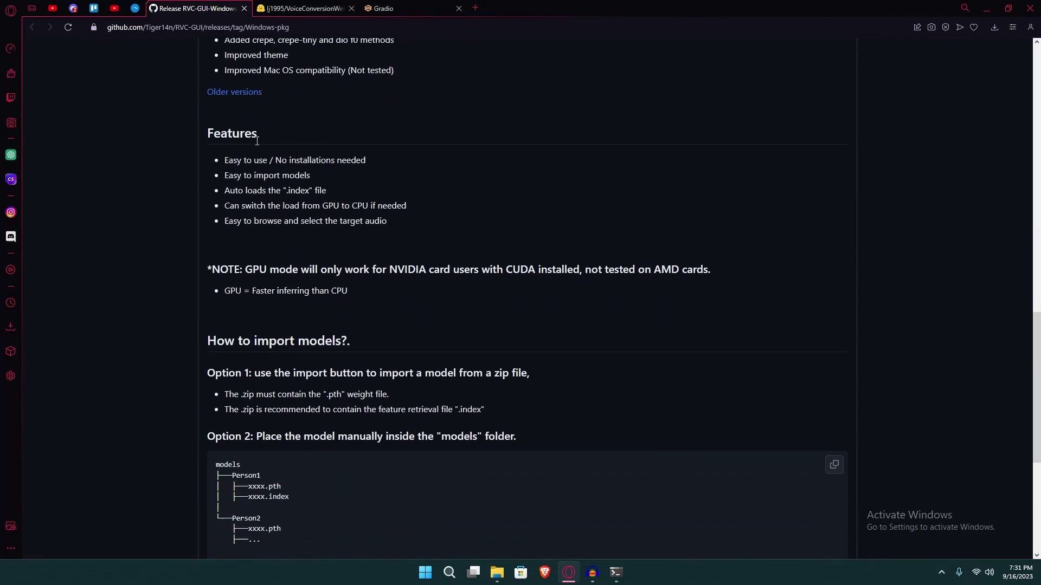
pyautogui.scroll(4, 431, 187)
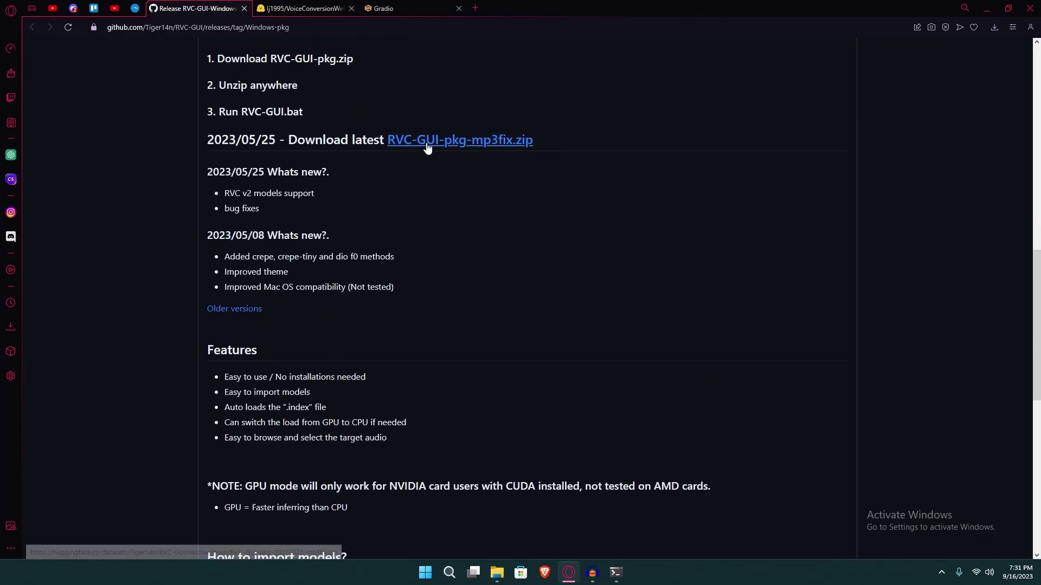
pyautogui.click(474, 142)
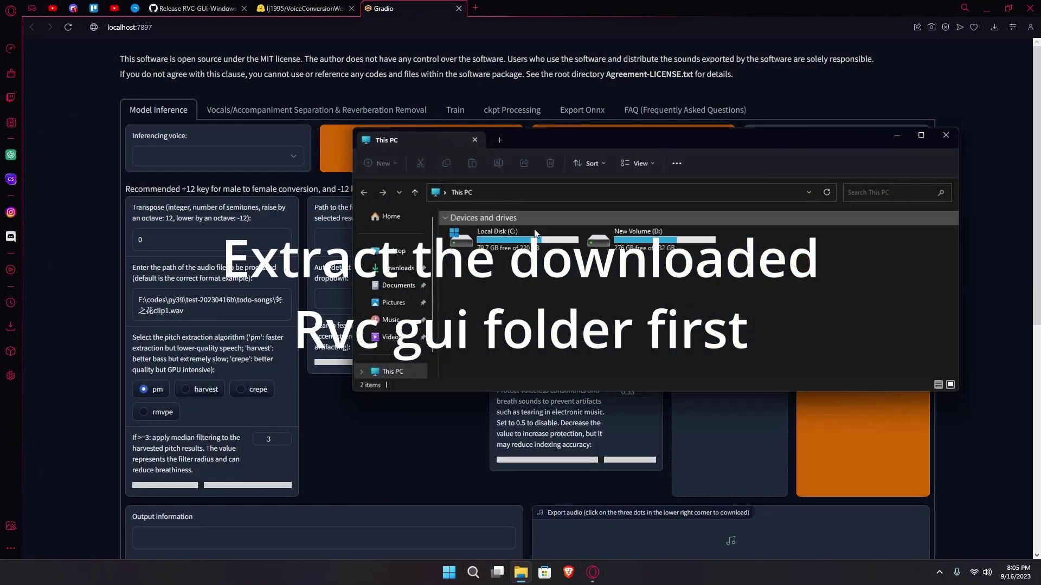
# Go to Documents\dd\RVC-GUI-pkg-20220525-mp3fix\RVC-GUI-pkg and launch RVC-GUI.bat.
pyautogui.click(394, 268)
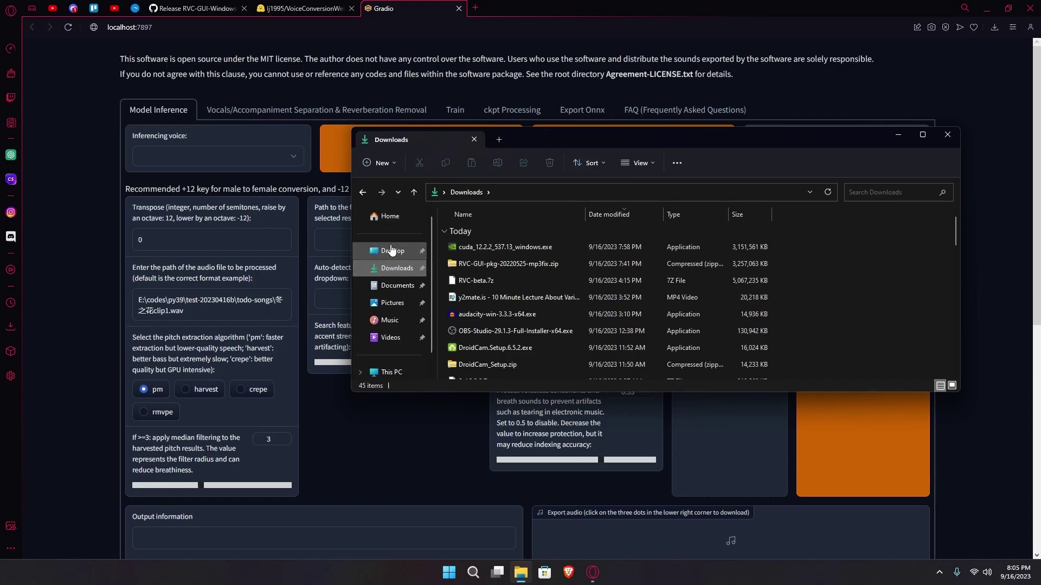
pyautogui.click(389, 250)
pyautogui.click(385, 287)
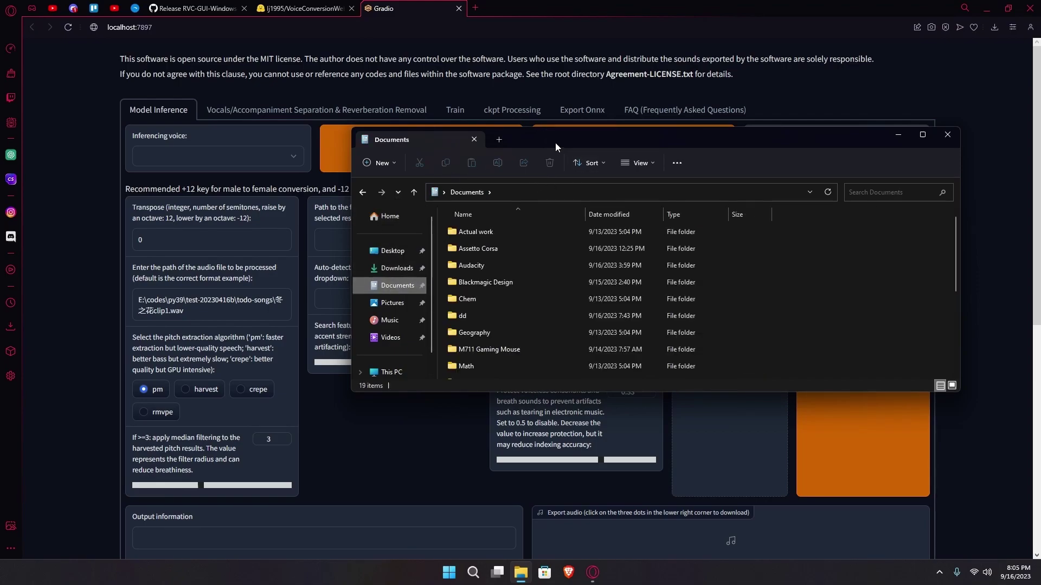
pyautogui.doubleClick(557, 128)
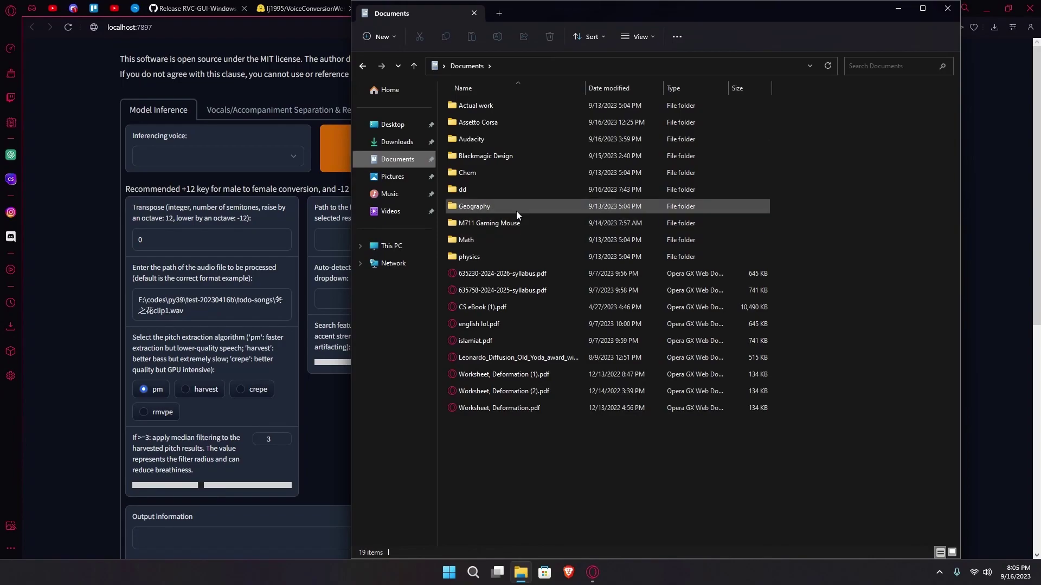
pyautogui.doubleClick(519, 190)
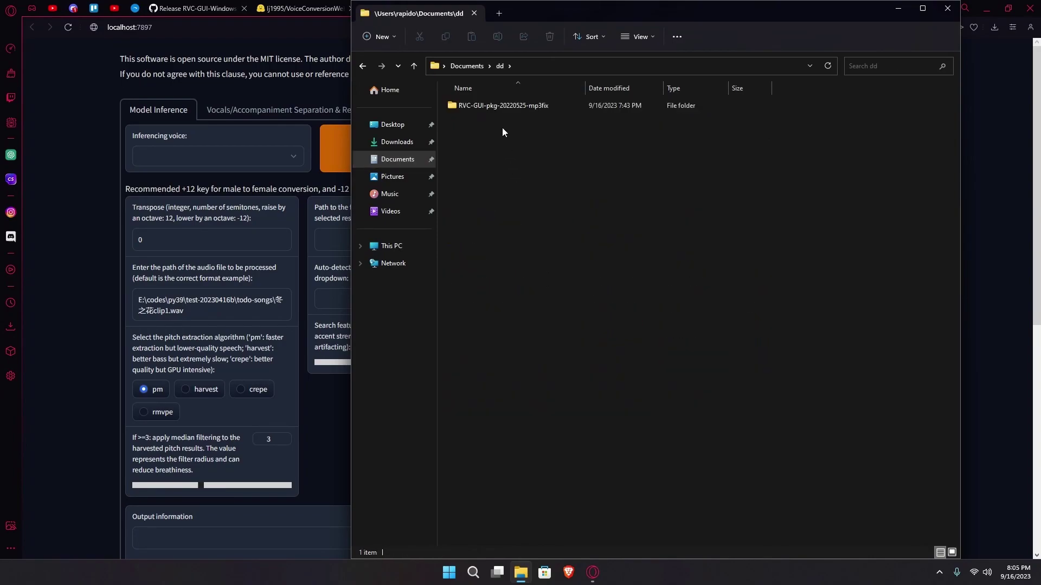
pyautogui.doubleClick(512, 106)
pyautogui.doubleClick(543, 107)
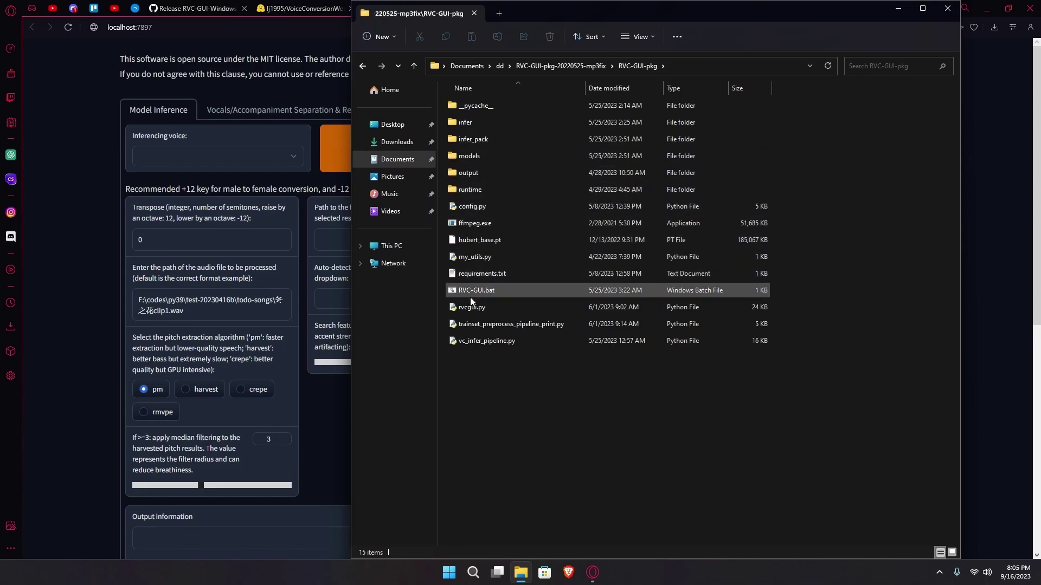
pyautogui.doubleClick(495, 296)
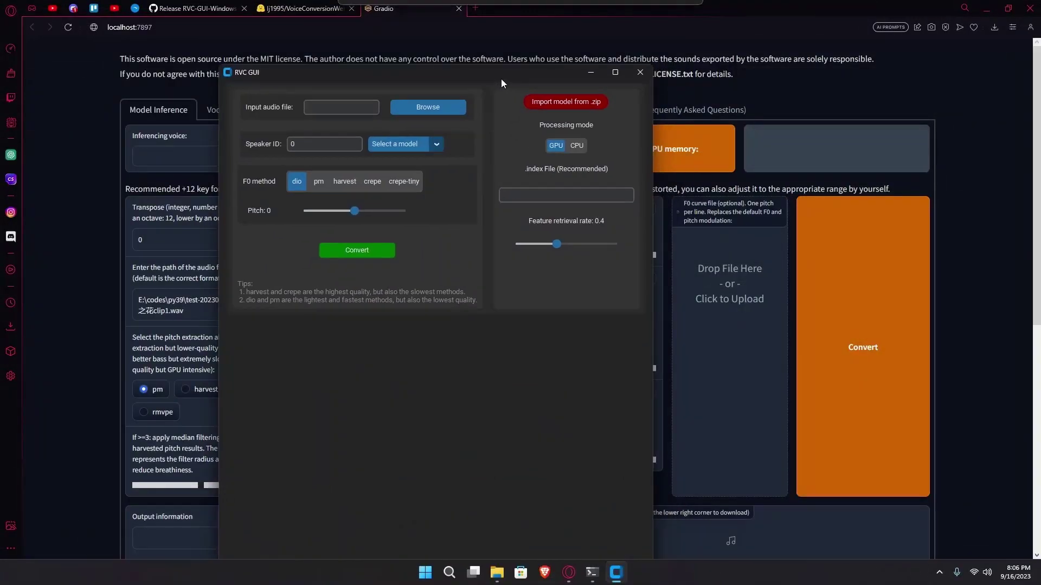
# Open the RVC-beta0717 folder in Downloads, then resume the YouTube RVC tutorial video.
pyautogui.click(497, 572)
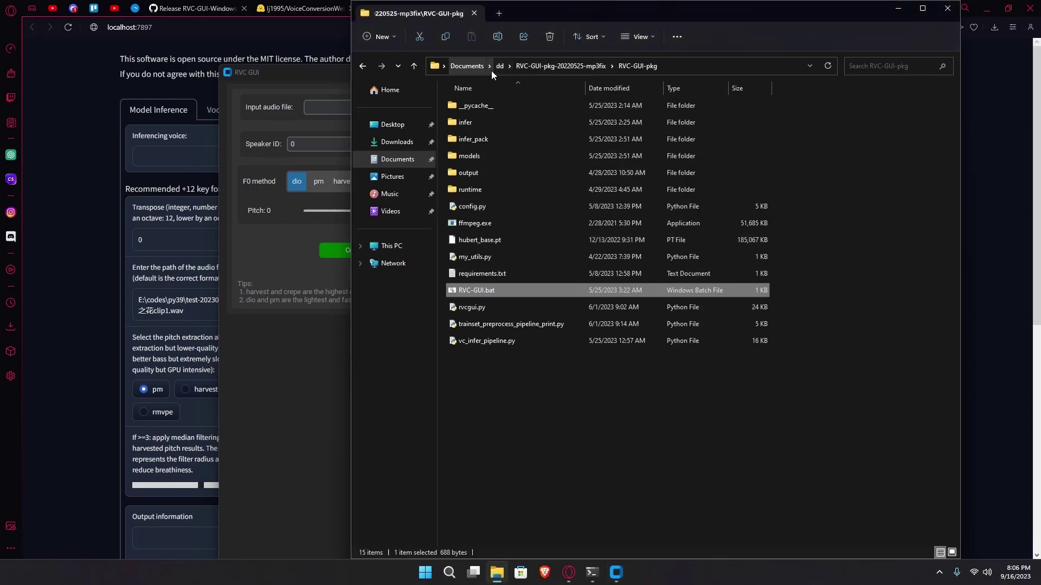
pyautogui.click(397, 142)
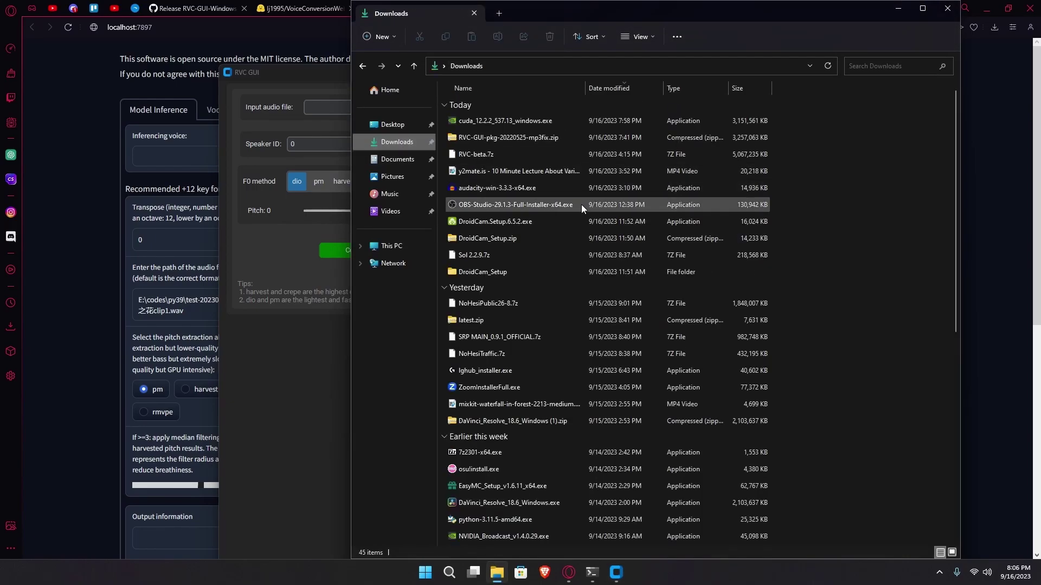
pyautogui.scroll(-7, 570, 181)
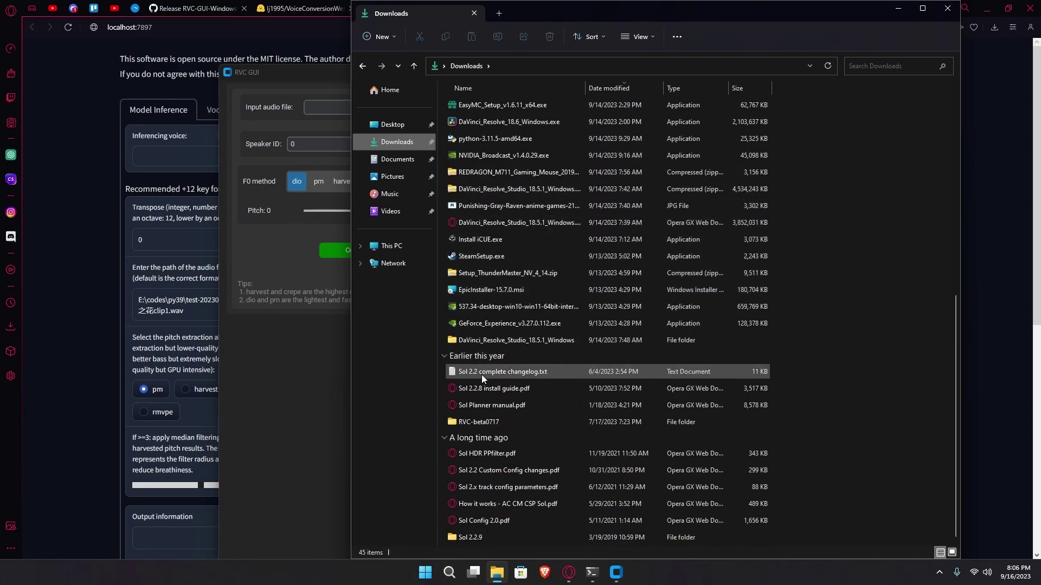
pyautogui.click(510, 421)
pyautogui.doubleClick(510, 421)
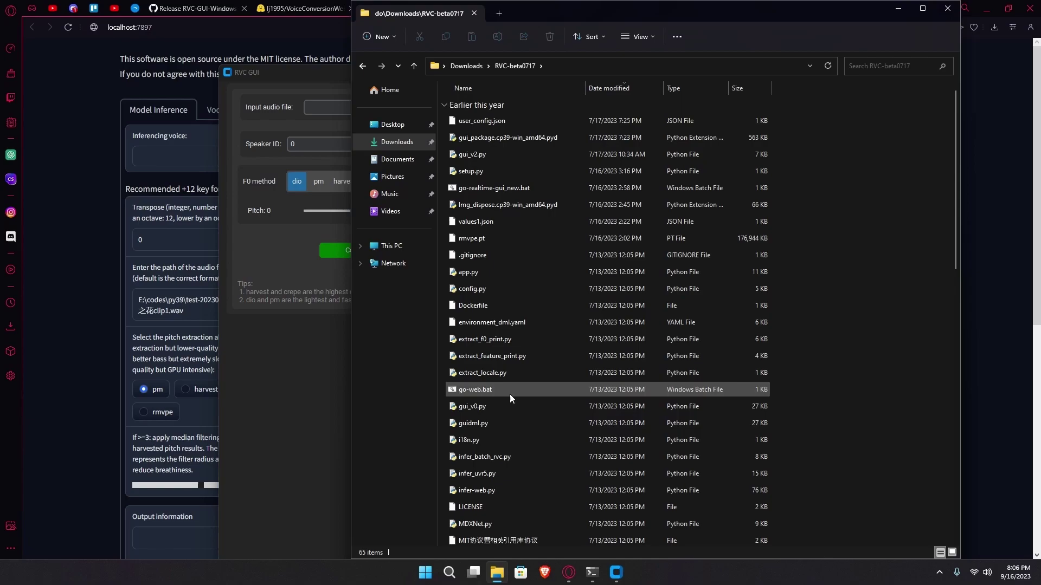
pyautogui.click(115, 8)
pyautogui.click(426, 216)
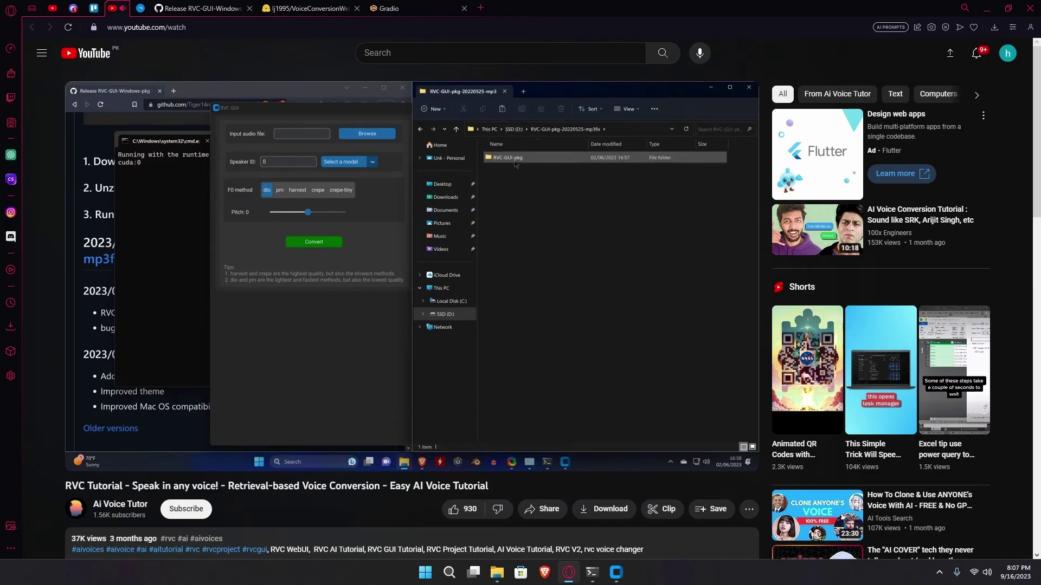
# Pause the tutorial and copy lecturer.pth from the weights folder.
pyautogui.click(435, 245)
pyautogui.click(189, 6)
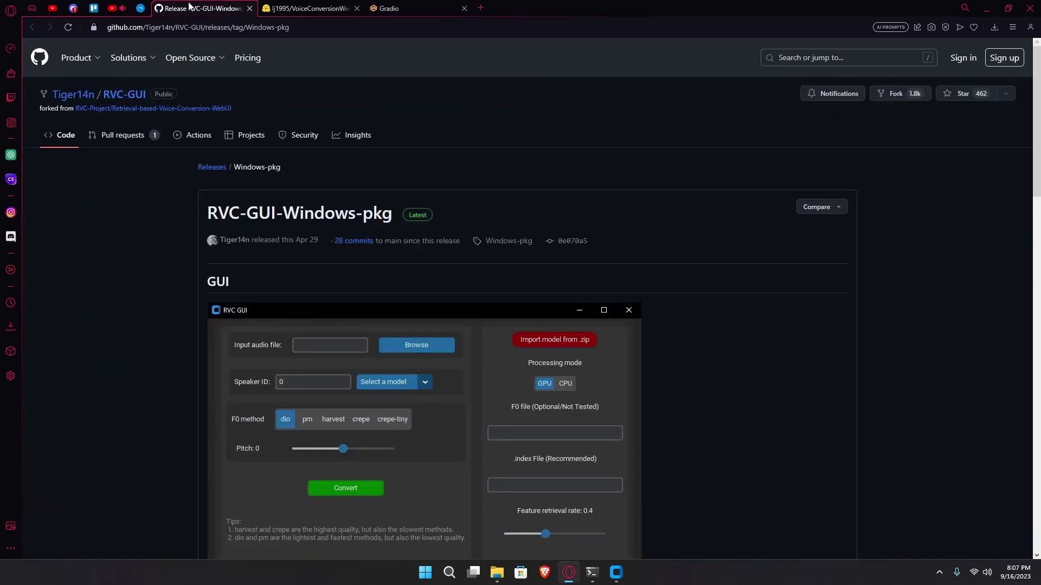
pyautogui.click(497, 572)
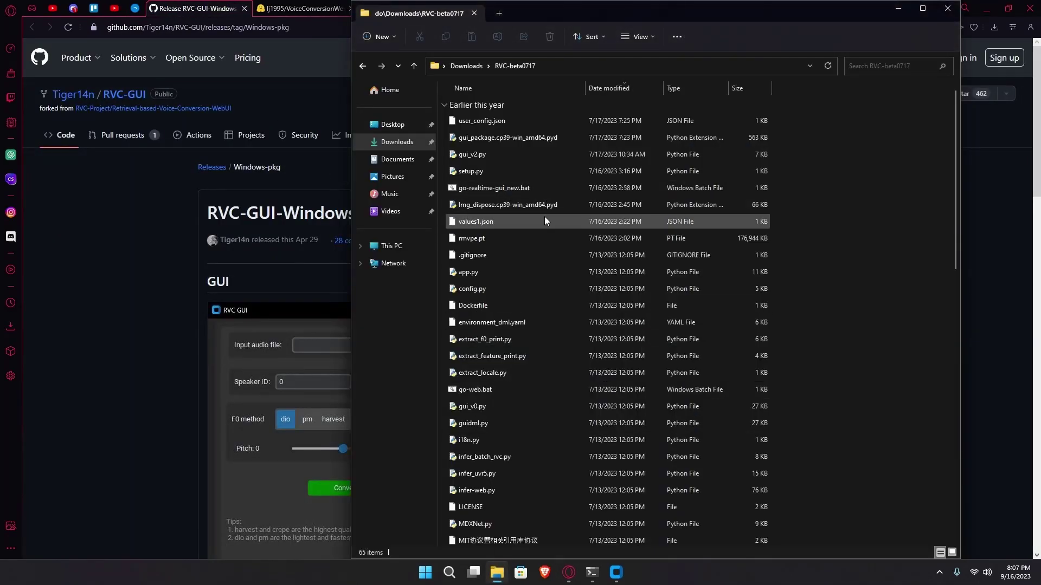
pyautogui.scroll(-13, 537, 244)
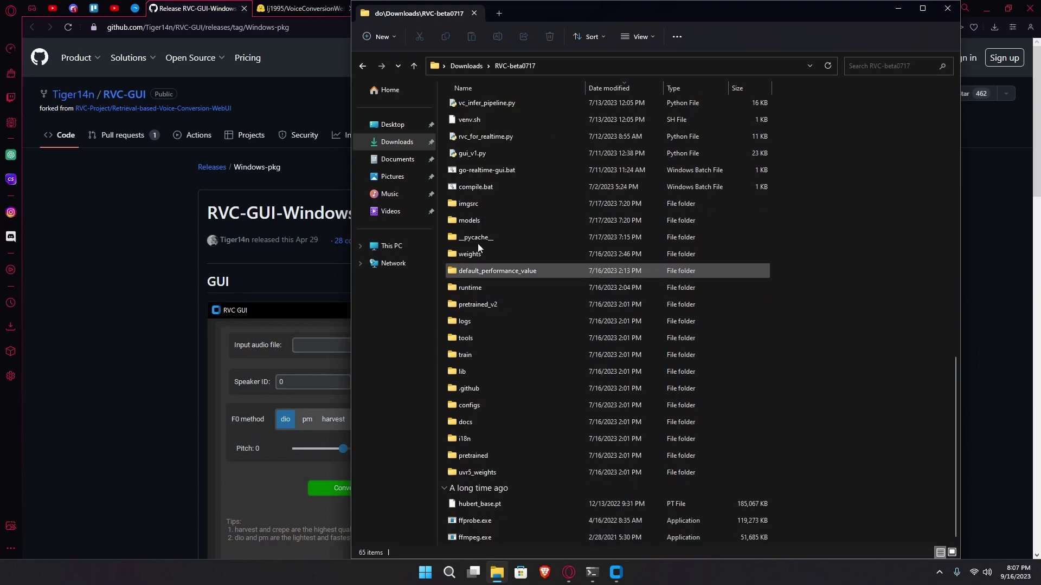
pyautogui.doubleClick(495, 252)
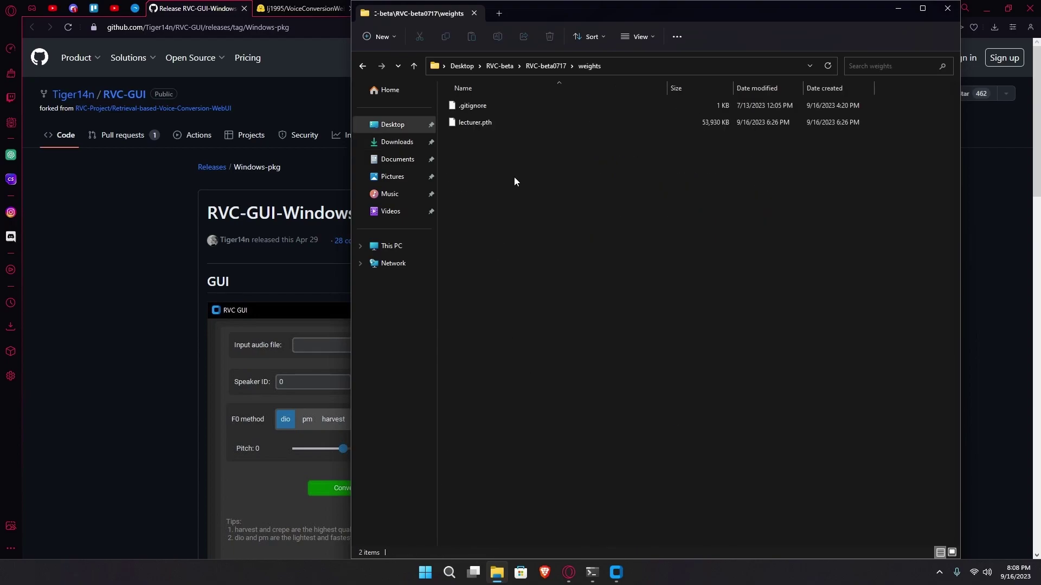
pyautogui.rightClick(505, 120)
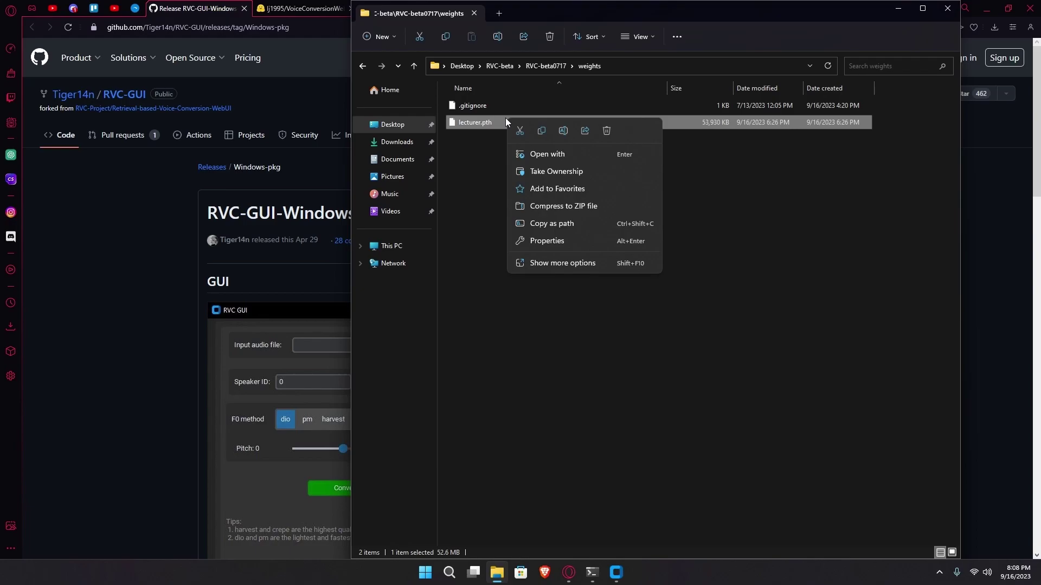
pyautogui.click(542, 131)
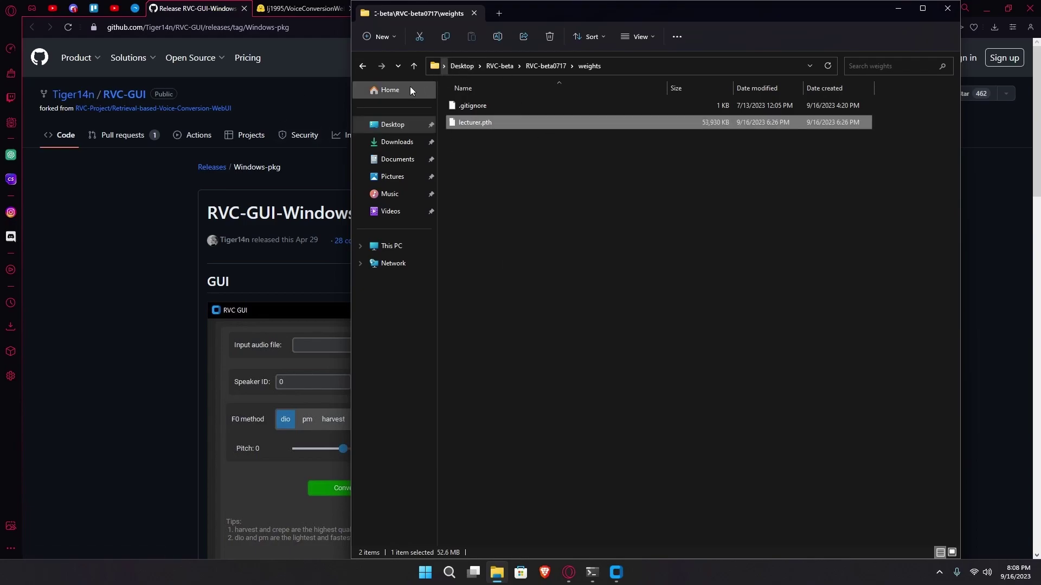
# Paste lecturer.pth into Documents\dd\RVC-GUI-pkg-20220525-mp3fix\RVC-GUI-pkg\models.
pyautogui.click(391, 160)
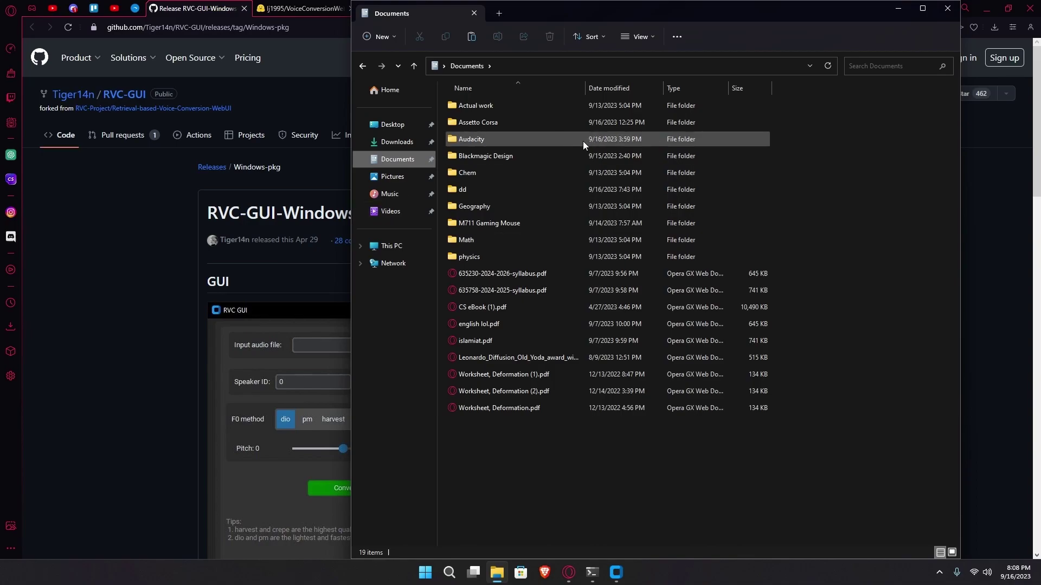
pyautogui.doubleClick(507, 189)
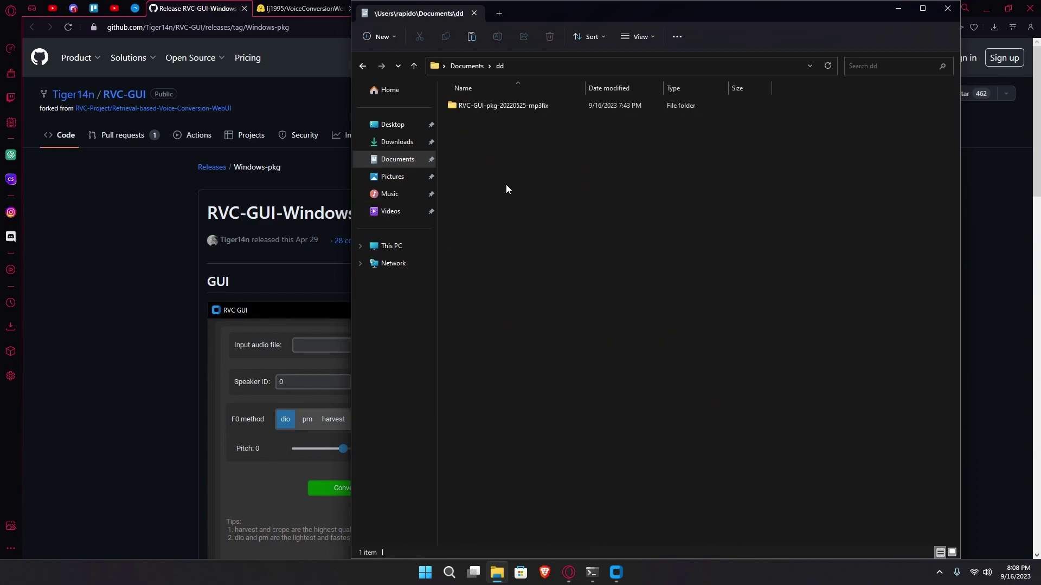
pyautogui.doubleClick(512, 110)
pyautogui.doubleClick(512, 109)
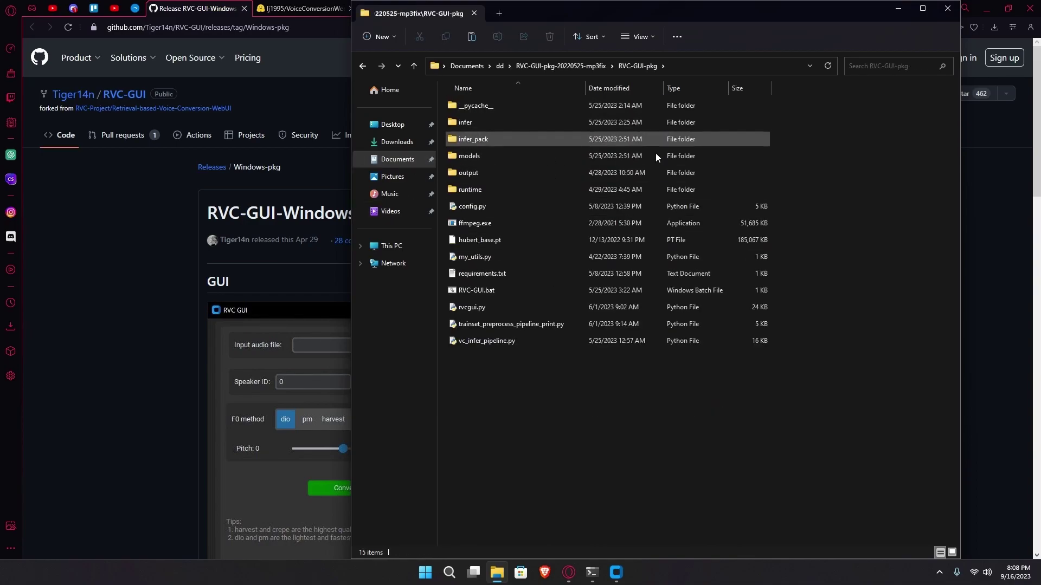
pyautogui.doubleClick(510, 158)
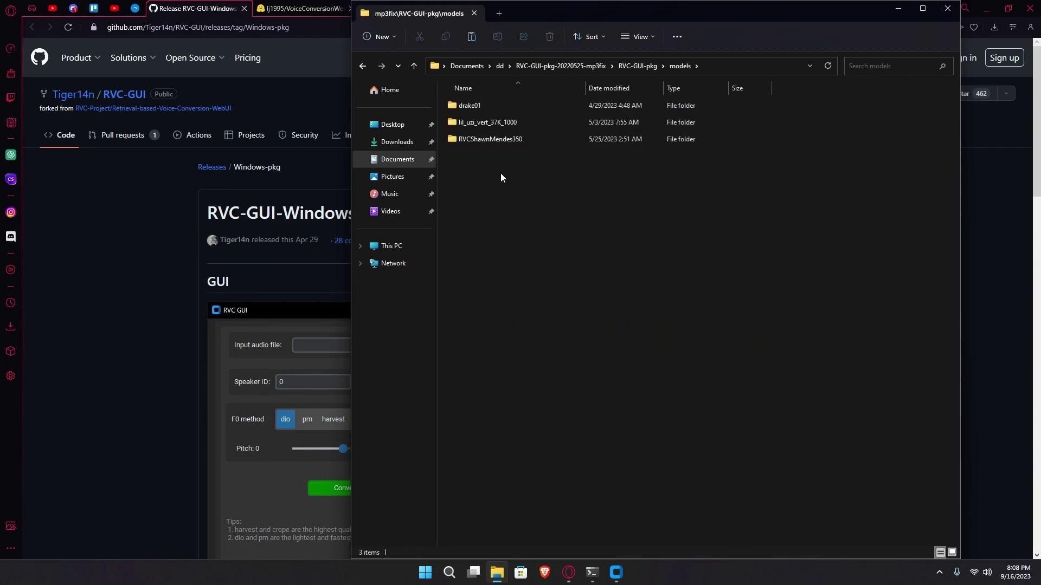
pyautogui.rightClick(501, 174)
pyautogui.click(516, 186)
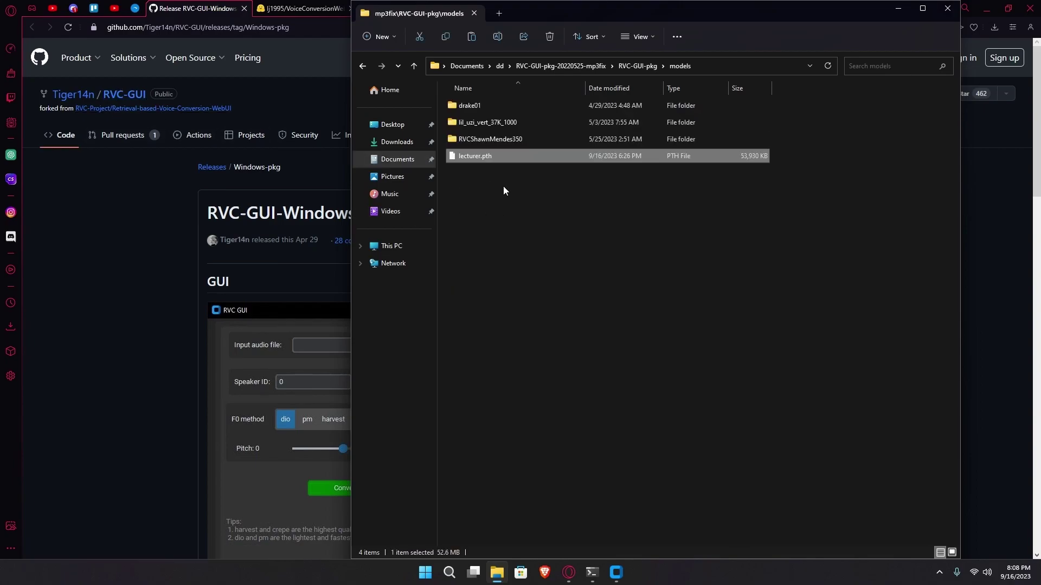
# Compress lecturer.pth into lecturer.zip and delete the original lecturer.pth.
pyautogui.rightClick(493, 157)
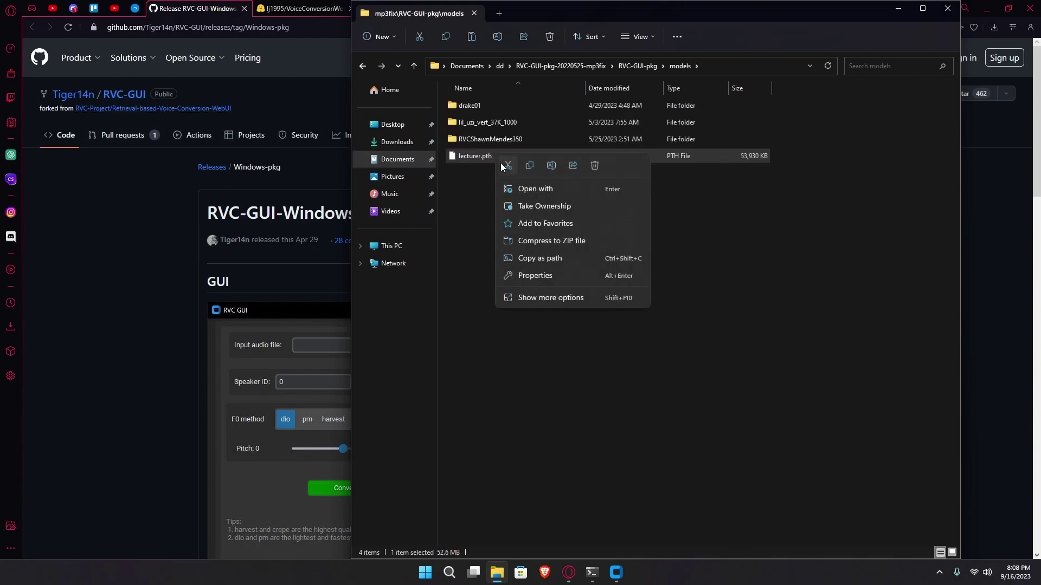
pyautogui.click(567, 239)
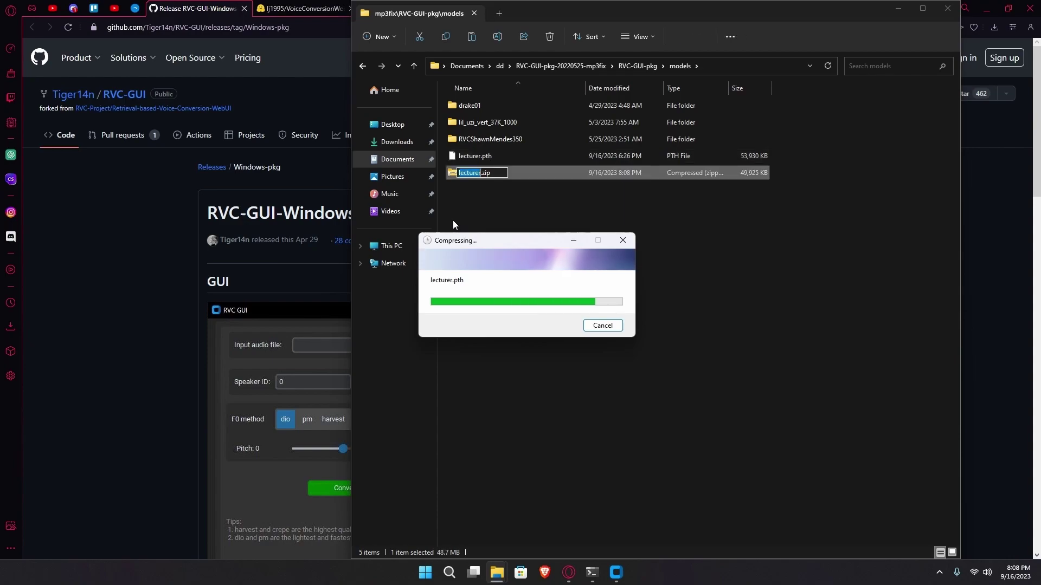
pyautogui.click(500, 218)
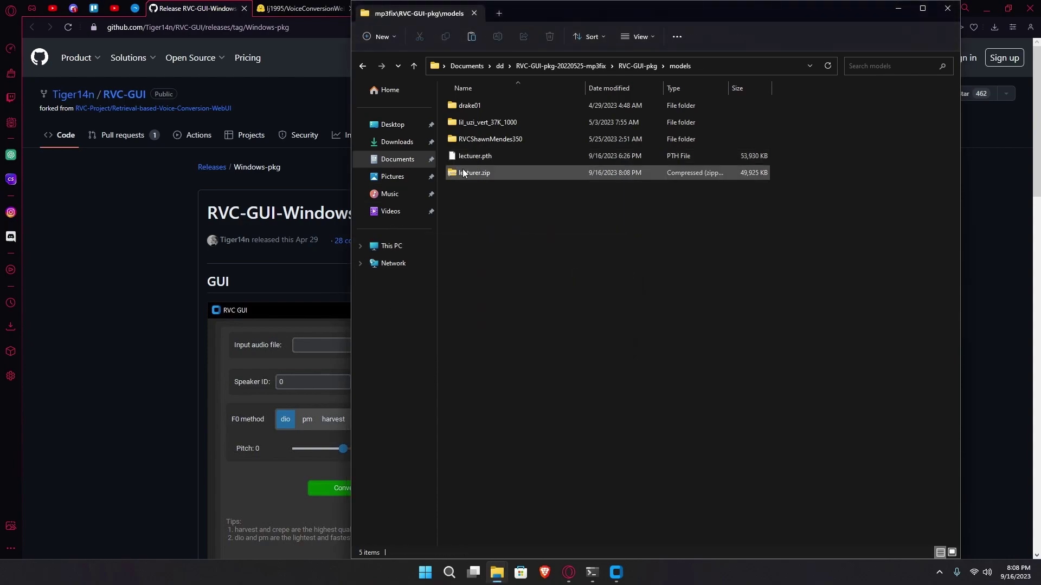
pyautogui.click(502, 156)
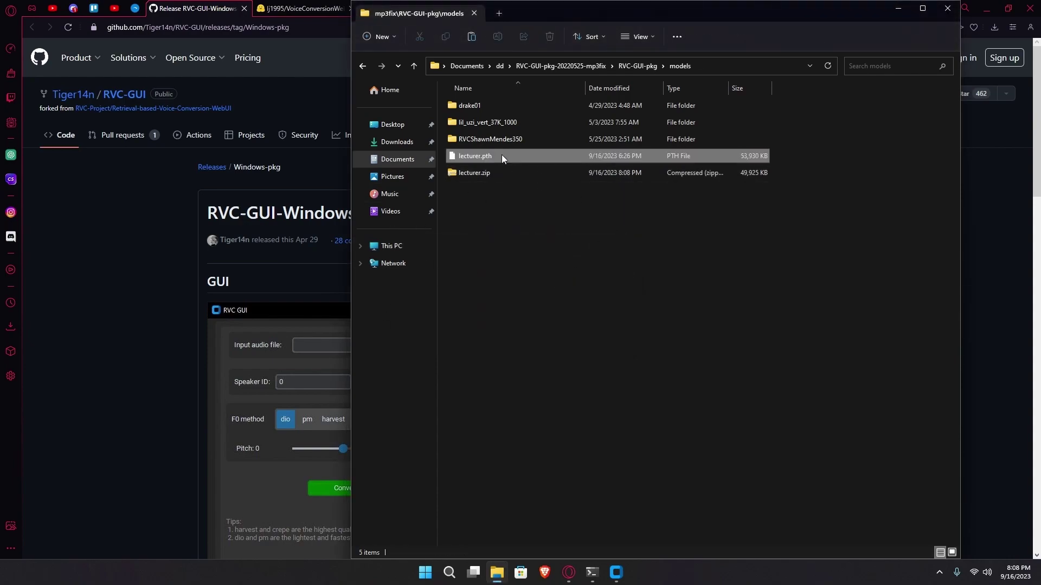
pyautogui.press('Delete')
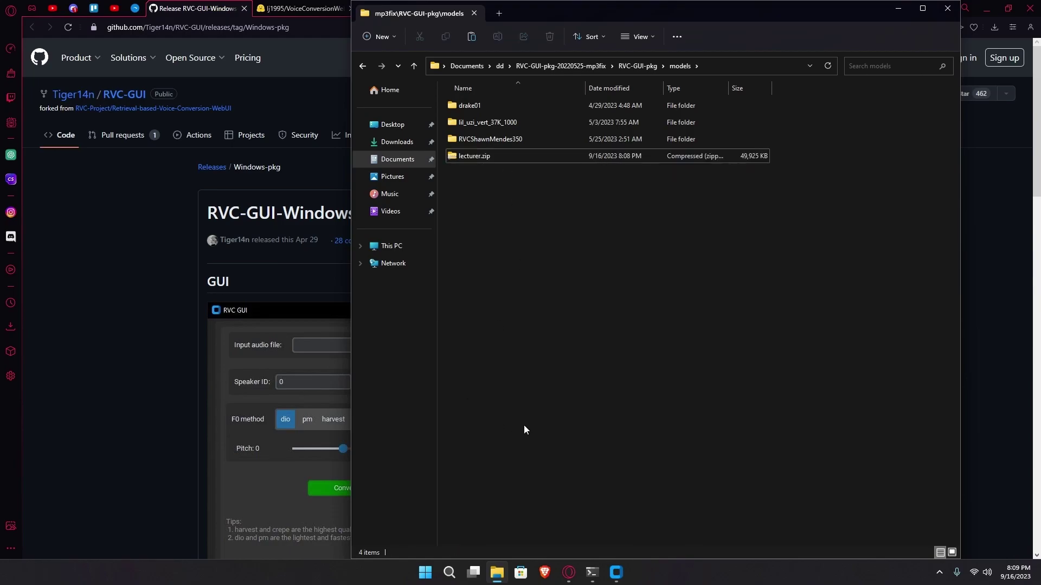
# Import lecturer.zip from the models folder into RVC GUI.
pyautogui.click(617, 573)
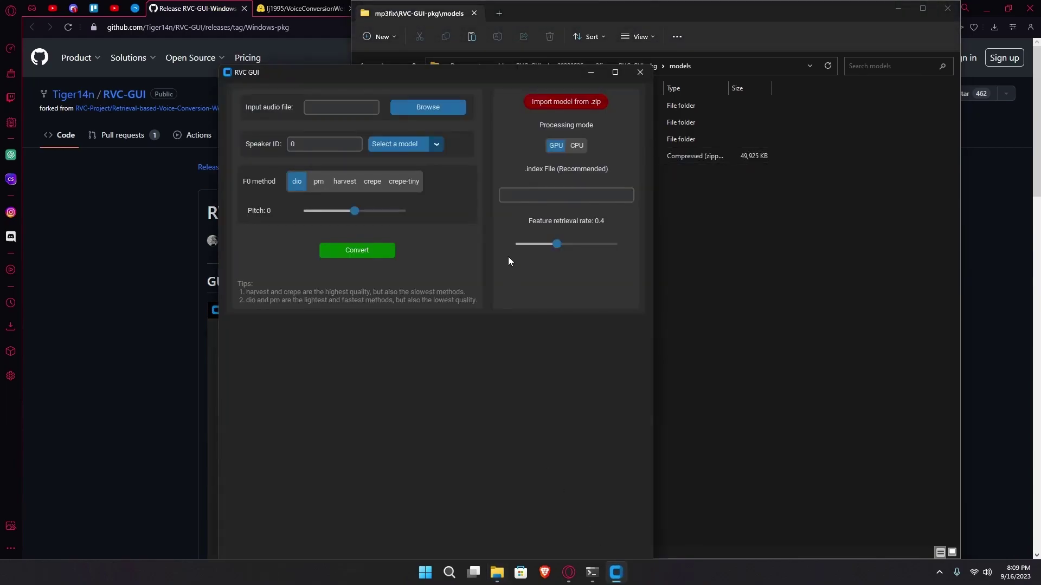
pyautogui.moveTo(278, 73); pyautogui.dragTo(216, 36)
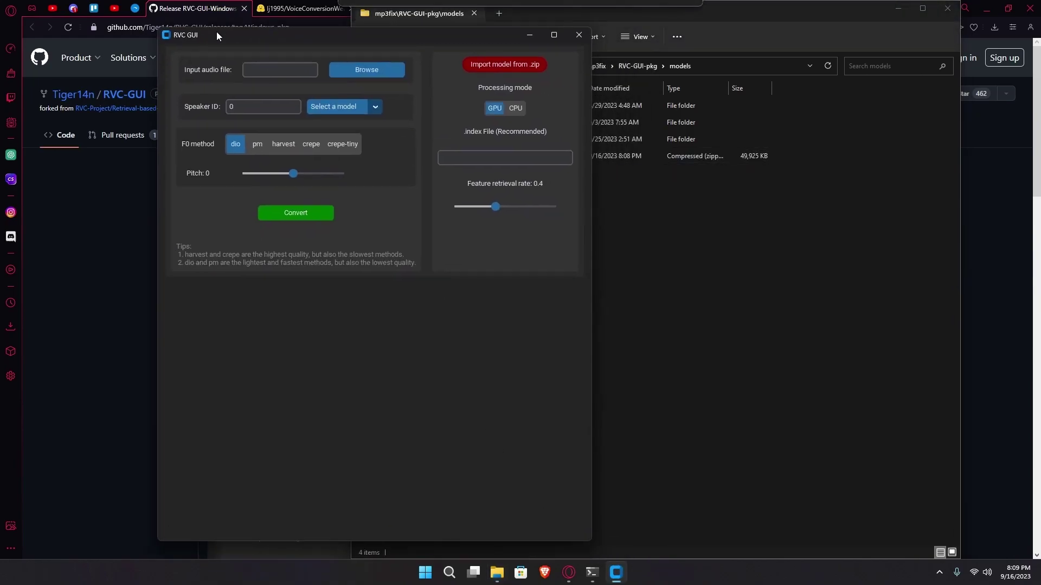
pyautogui.click(501, 66)
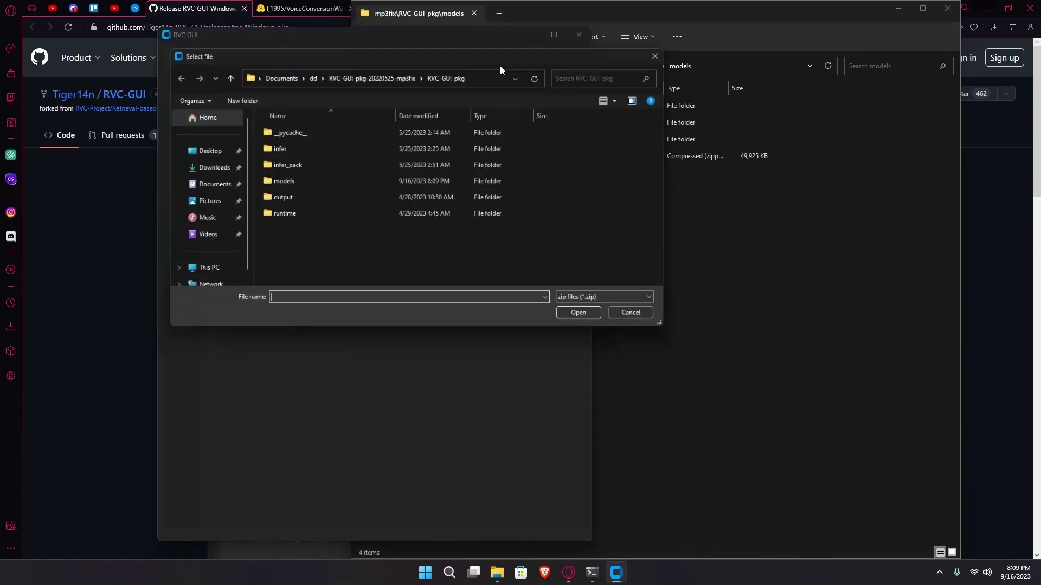
pyautogui.doubleClick(314, 177)
pyautogui.click(314, 178)
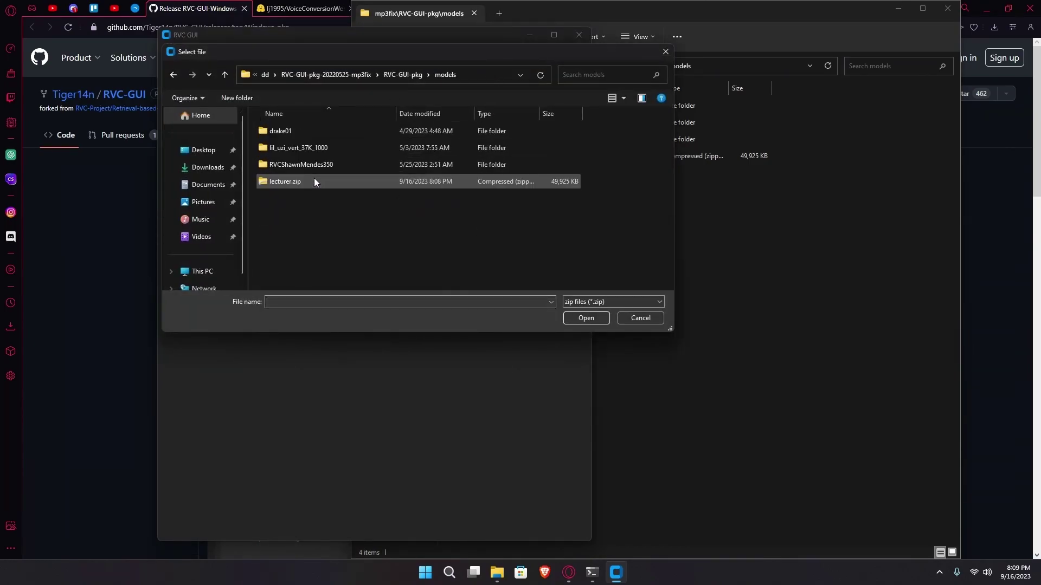
pyautogui.click(583, 318)
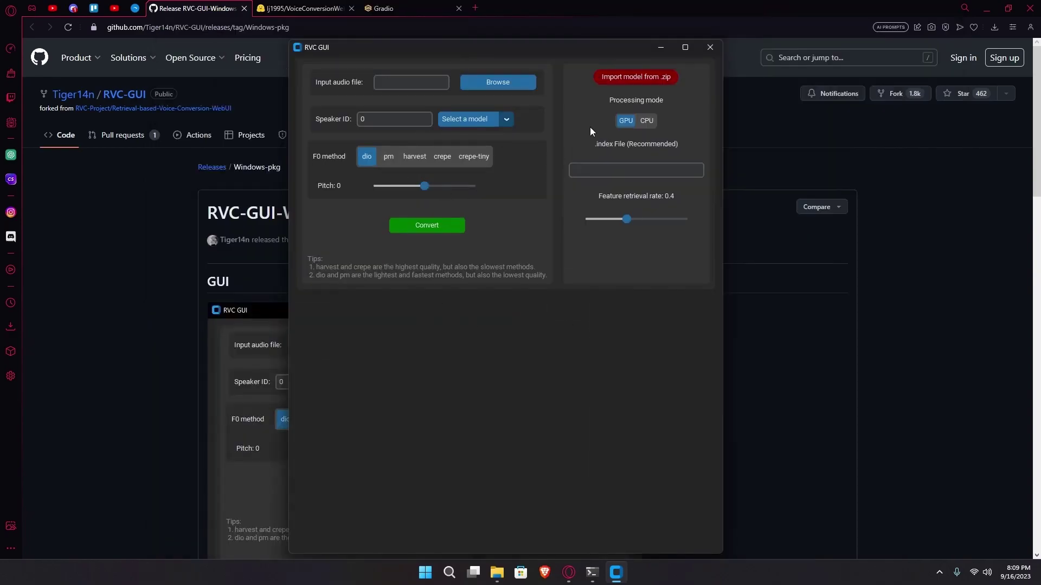
# Select 'lecturer' in the voice model dropdown.
pyautogui.click(507, 121)
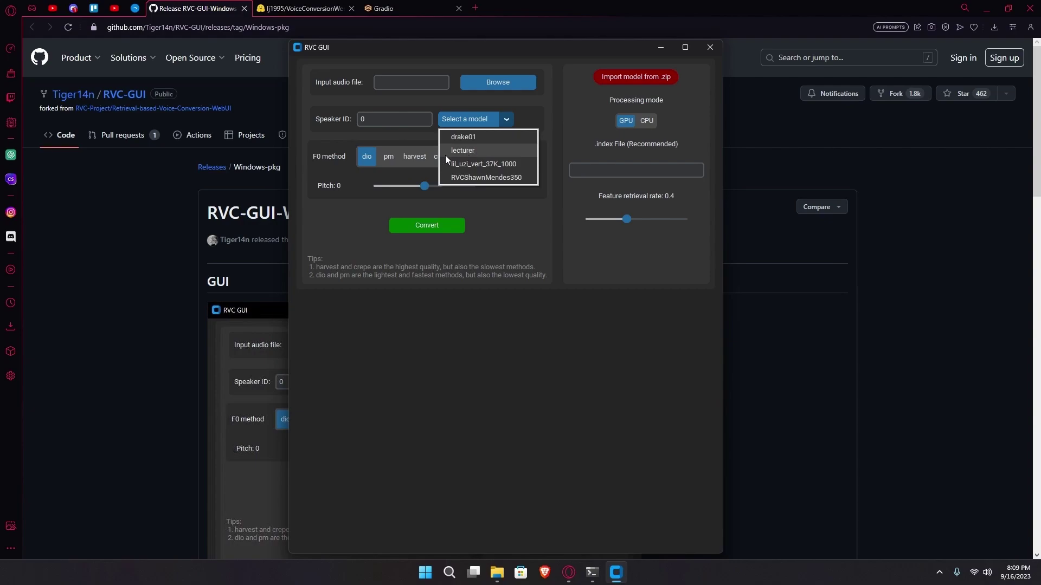
pyautogui.click(494, 154)
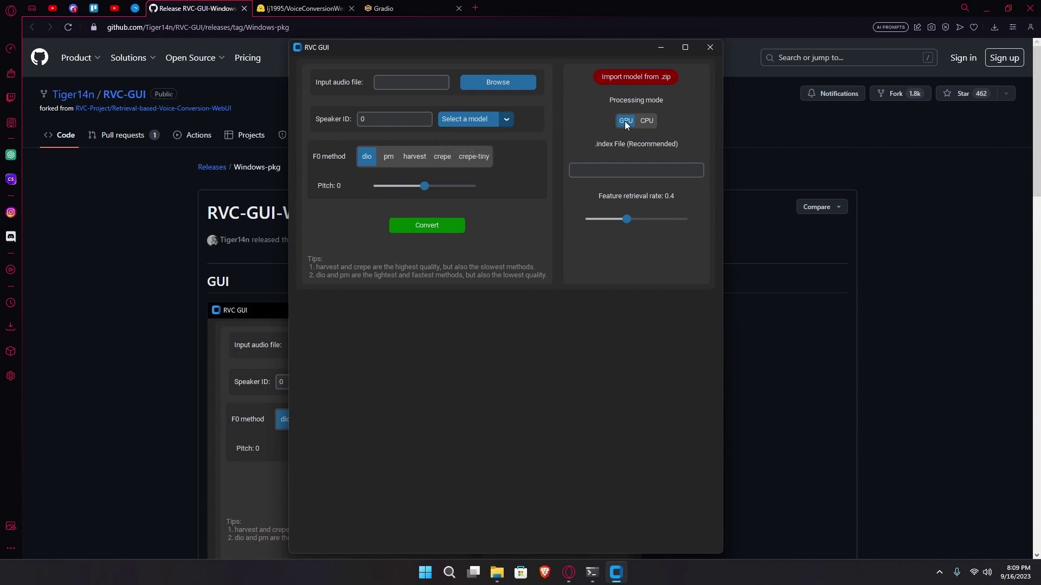
pyautogui.click(502, 124)
pyautogui.click(463, 148)
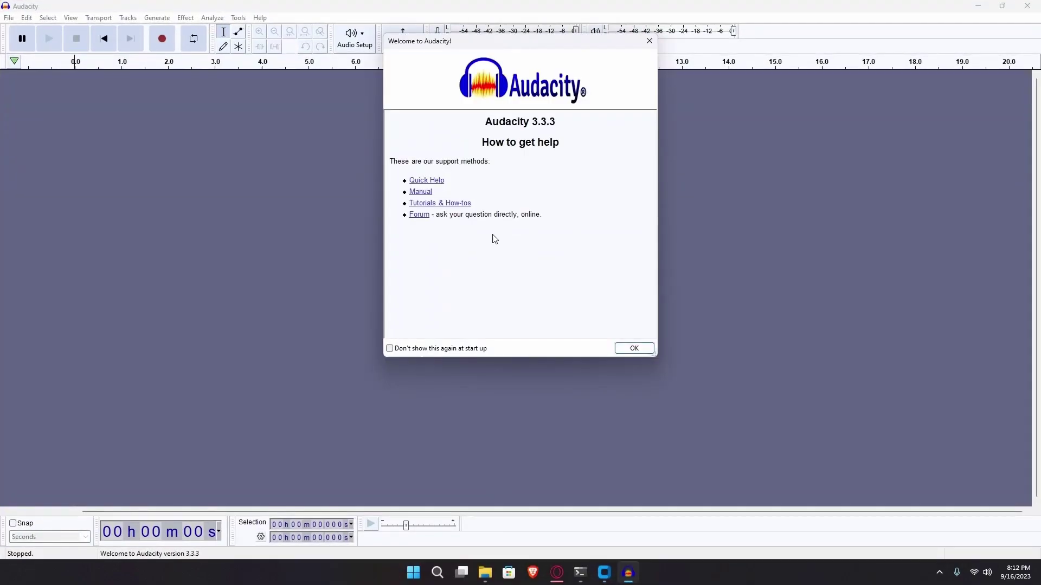
# Drag the Record mp3 from Downloads into Audacity as a new track.
pyautogui.click(634, 348)
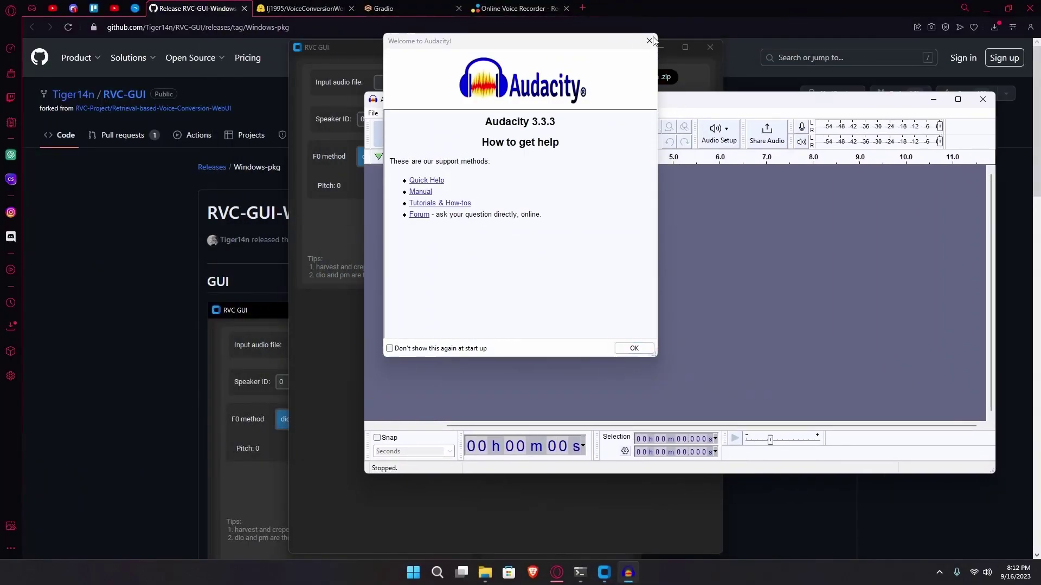
pyautogui.click(373, 113)
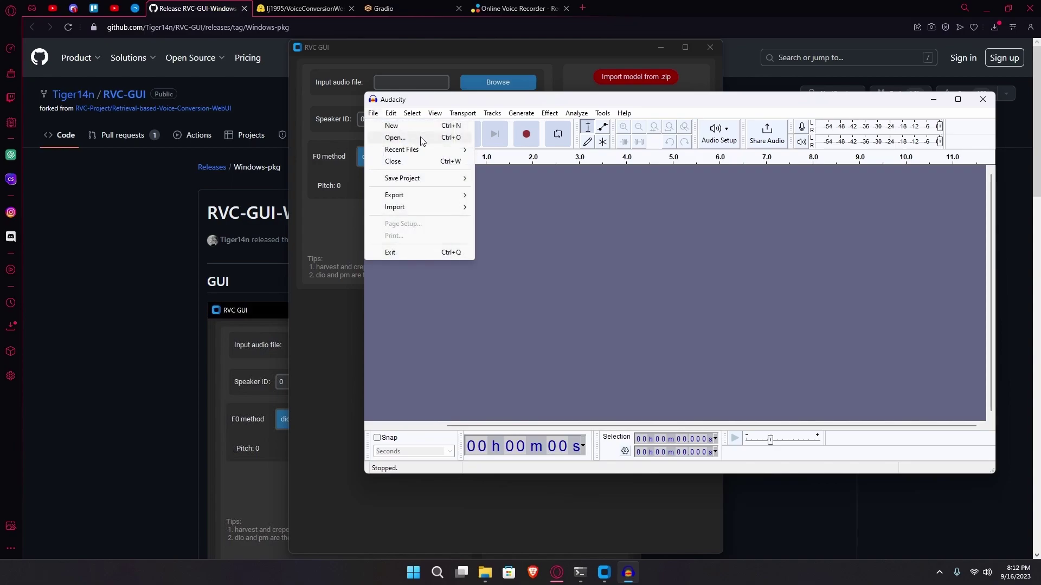
pyautogui.moveTo(485, 573)
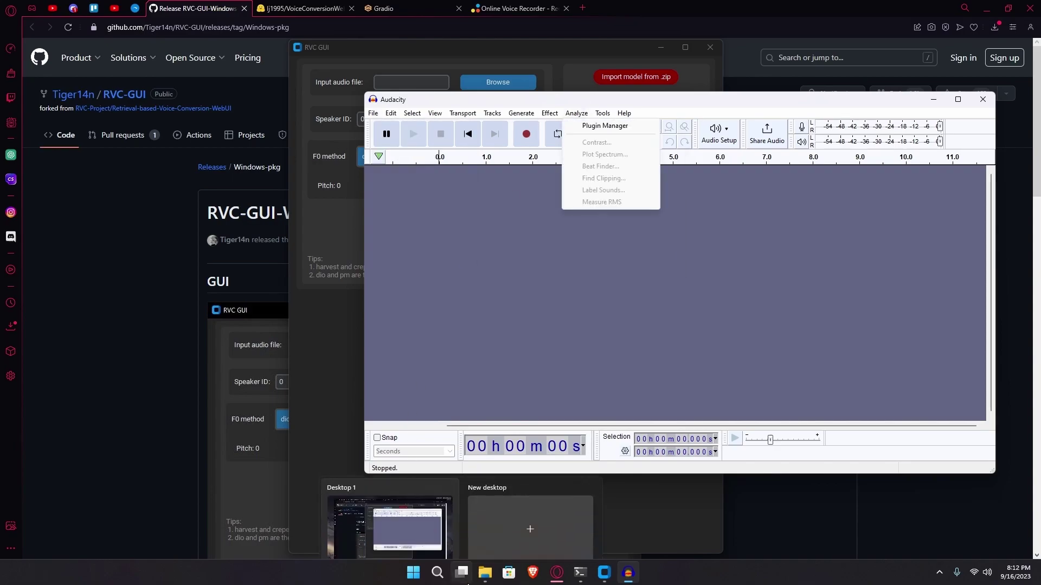
pyautogui.click(528, 520)
pyautogui.moveTo(607, 11); pyautogui.dragTo(369, 46)
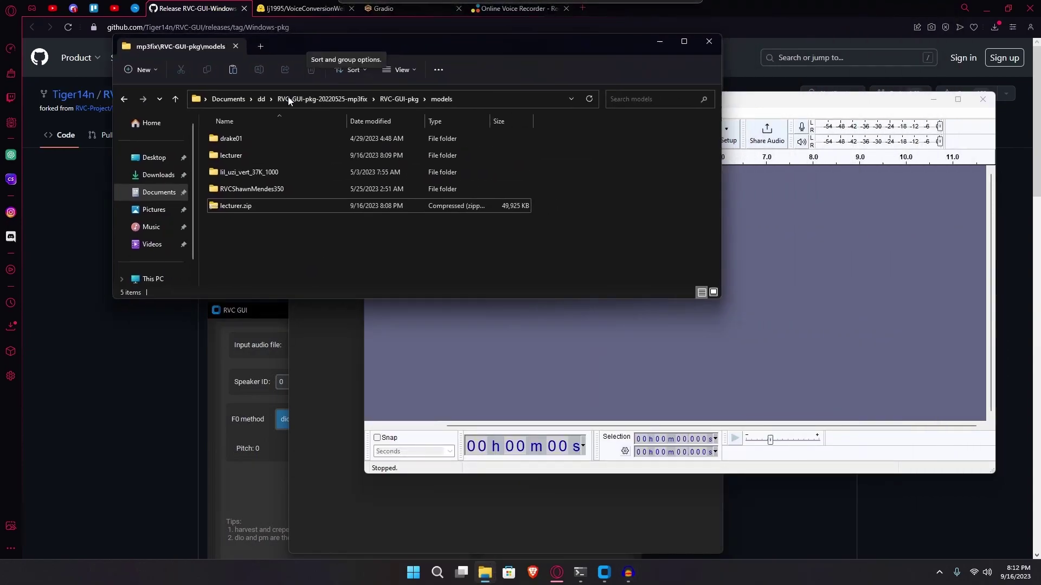
pyautogui.click(158, 175)
pyautogui.moveTo(246, 154); pyautogui.dragTo(867, 232)
pyautogui.click(154, 157)
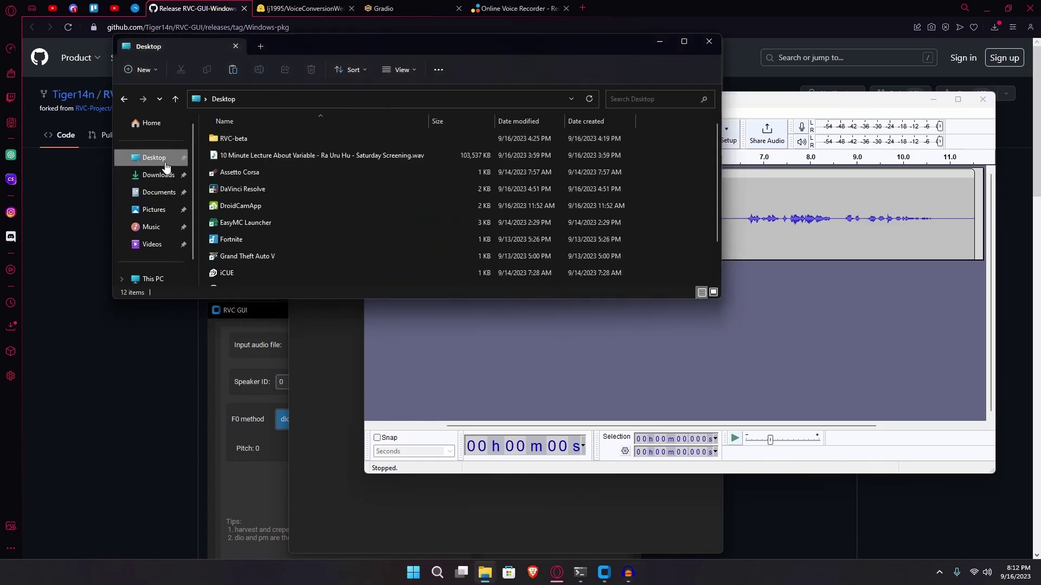
pyautogui.moveTo(608, 56); pyautogui.dragTo(282, 78)
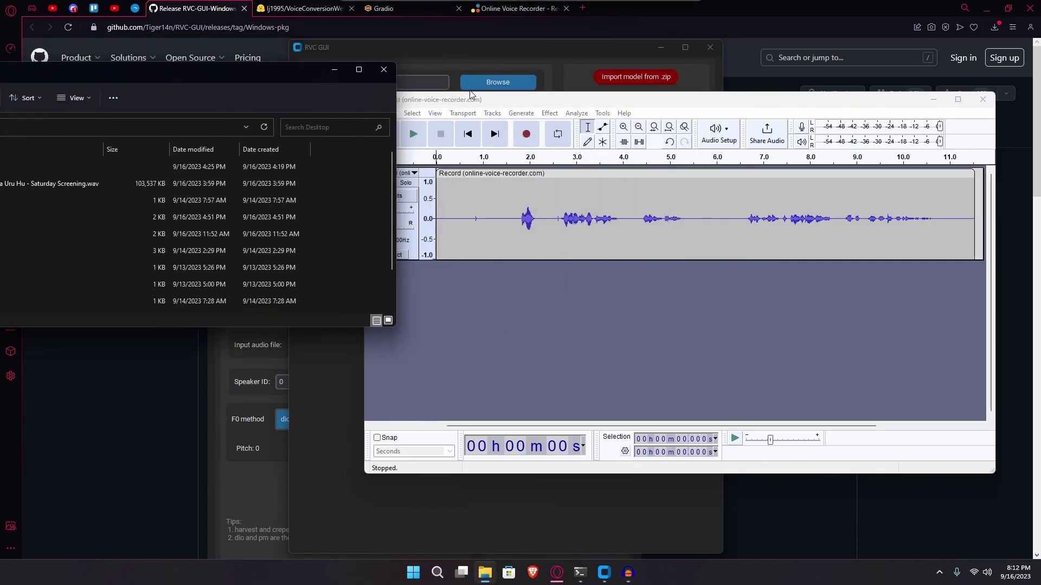
pyautogui.click(377, 72)
# Export the track as a WAV file to the Desktop, accepting the metadata.
pyautogui.click(373, 114)
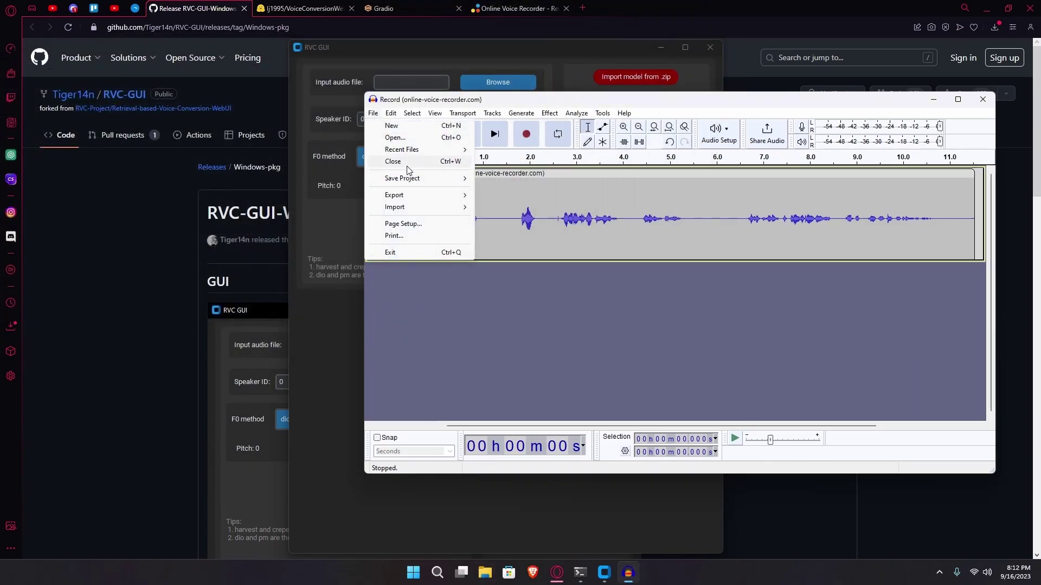
pyautogui.moveTo(402, 201)
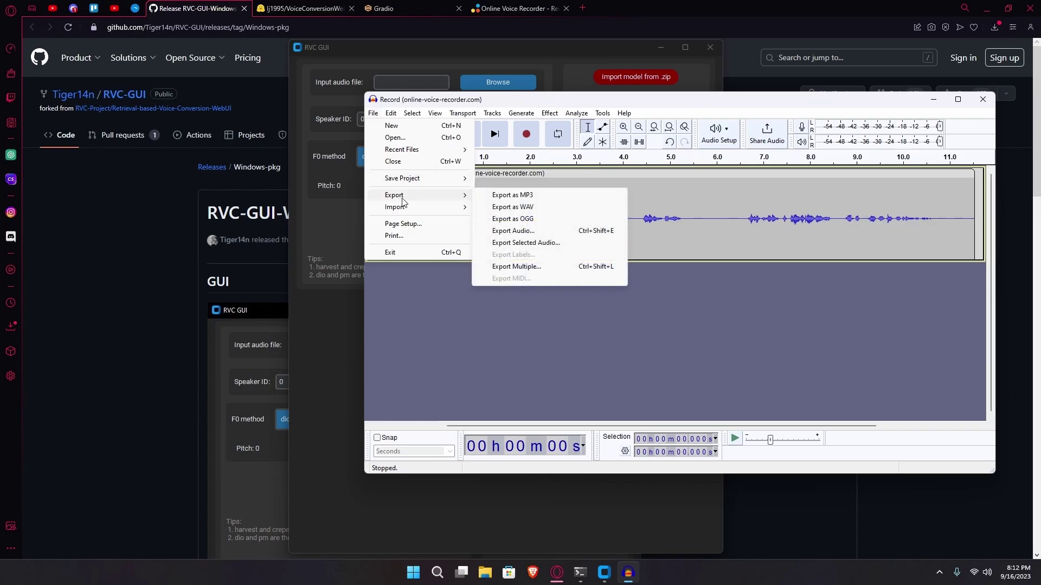
pyautogui.click(524, 208)
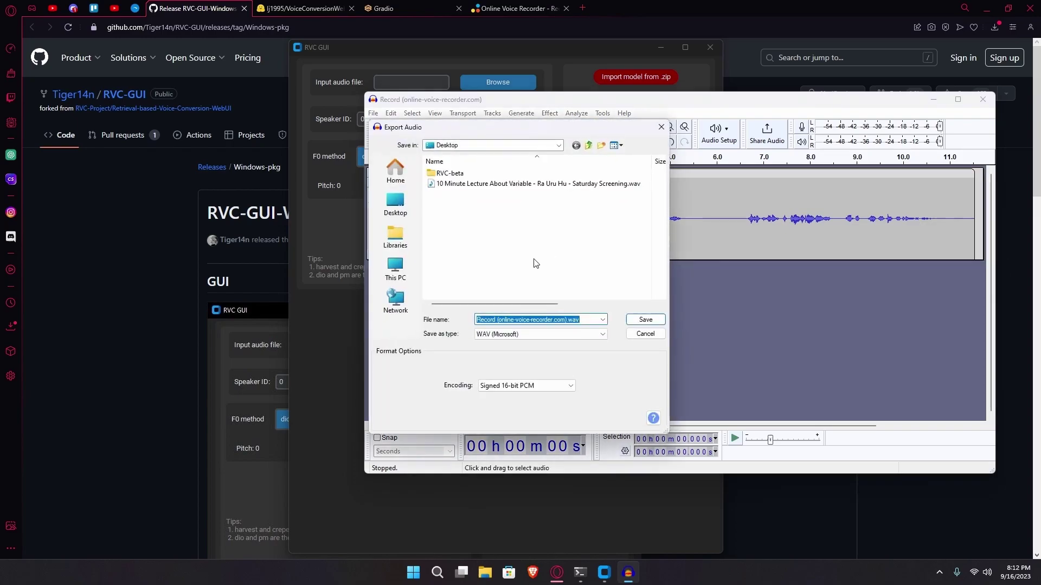
pyautogui.click(643, 320)
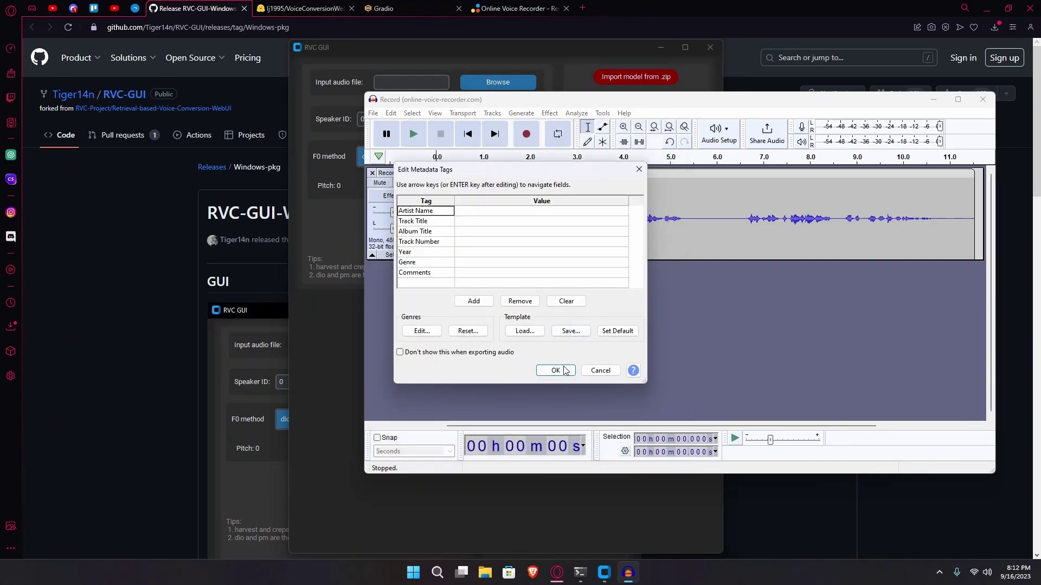
pyautogui.click(565, 371)
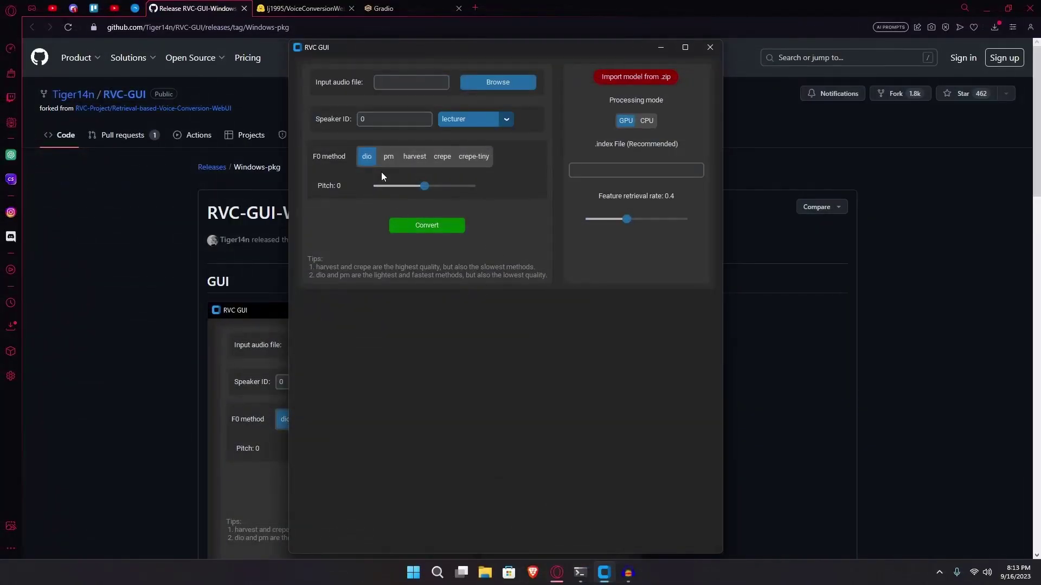
# Browse the lecturer model and Downloads folders for an input recording, selecting the recorded mp3.
pyautogui.click(494, 82)
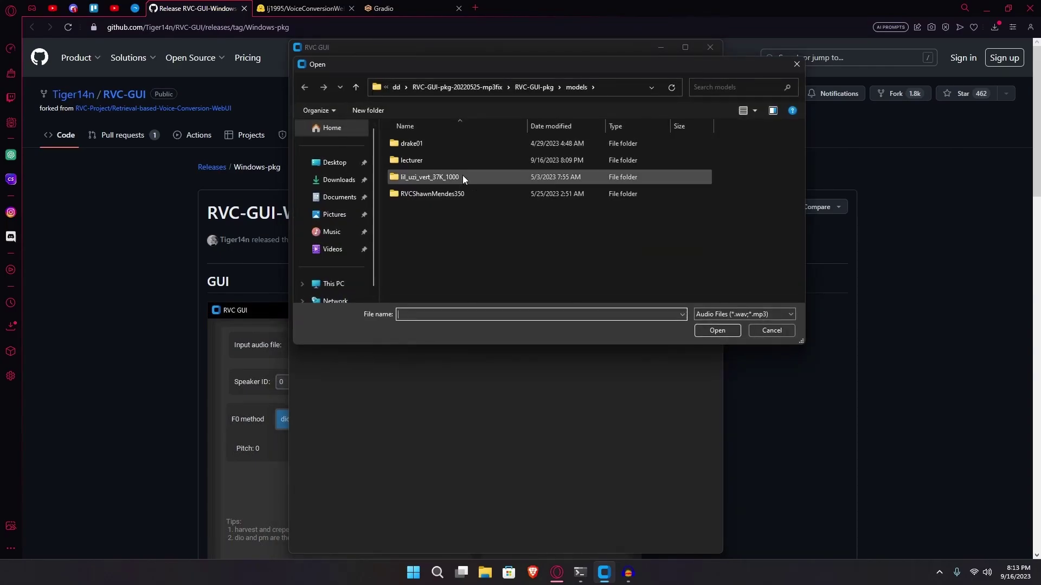
pyautogui.moveTo(633, 73)
pyautogui.mouseDown()
pyautogui.moveTo(886, 107)
pyautogui.moveTo(645, 84)
pyautogui.mouseUp()
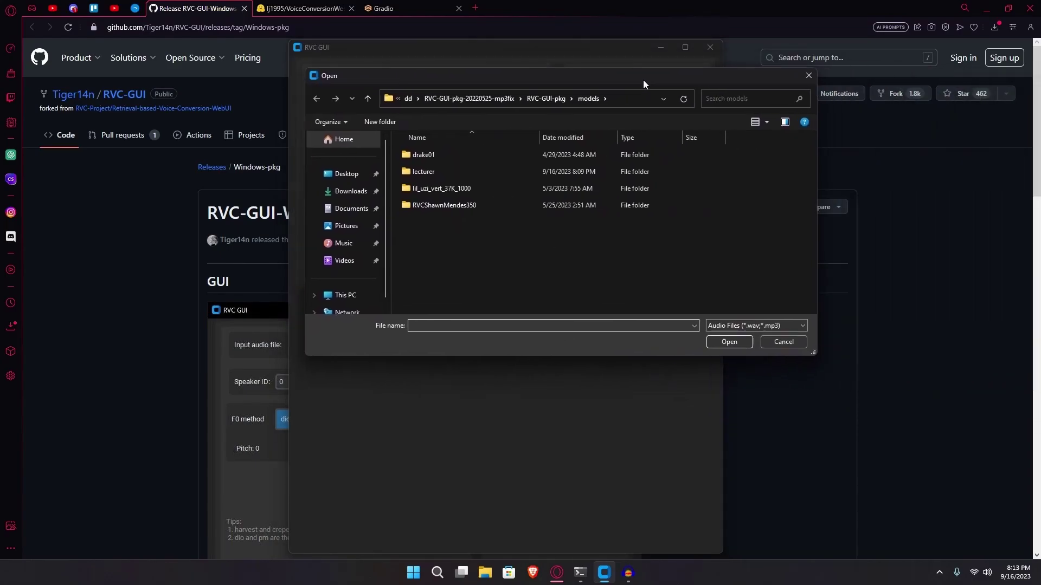
pyautogui.doubleClick(470, 170)
pyautogui.click(317, 99)
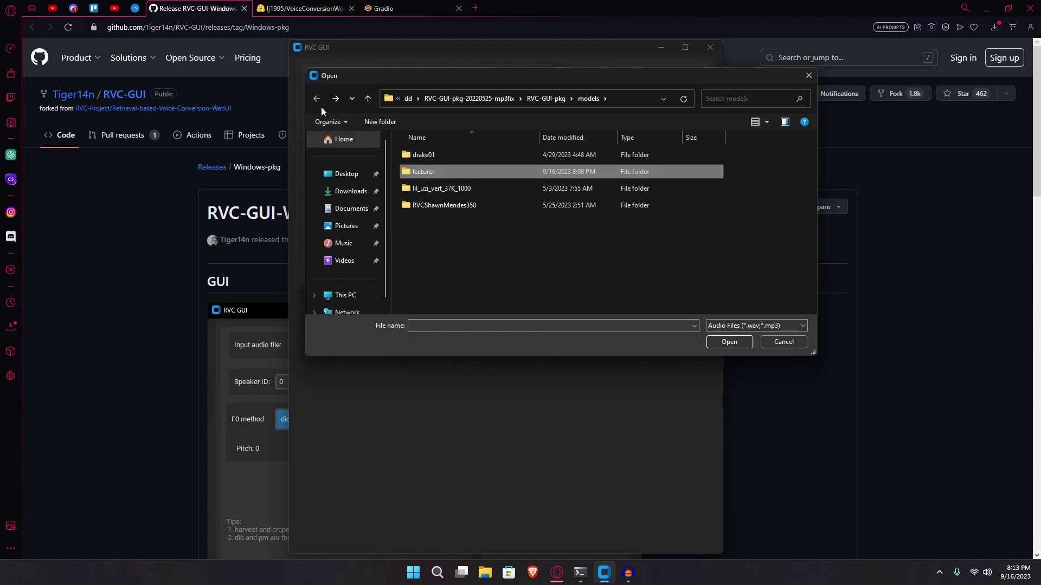
pyautogui.click(351, 195)
pyautogui.click(461, 170)
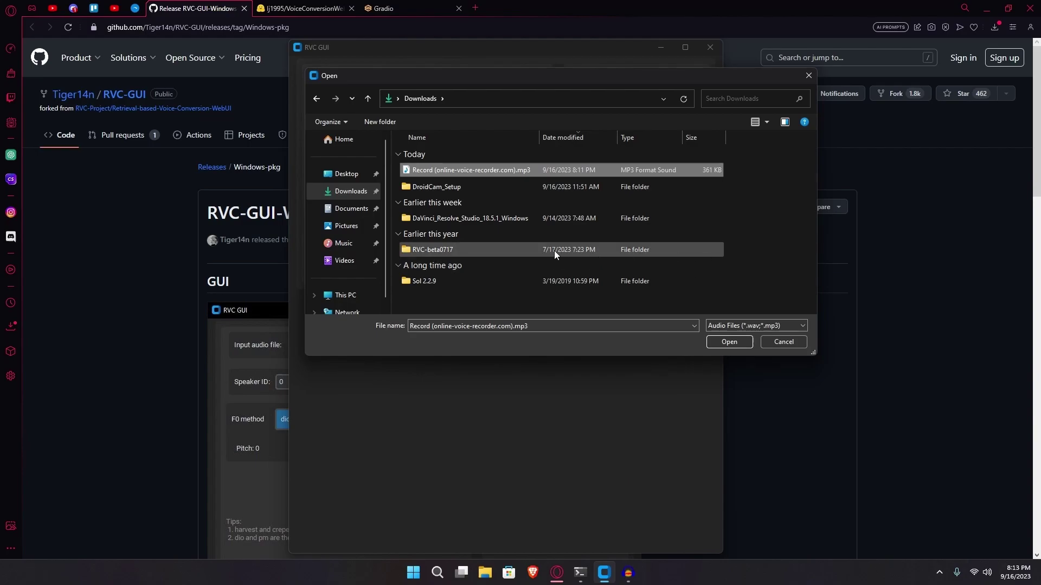
# After checking Audacity's File menu, load Record (online-voice-recorder.com).wav from the Desktop as input audio.
pyautogui.click(628, 573)
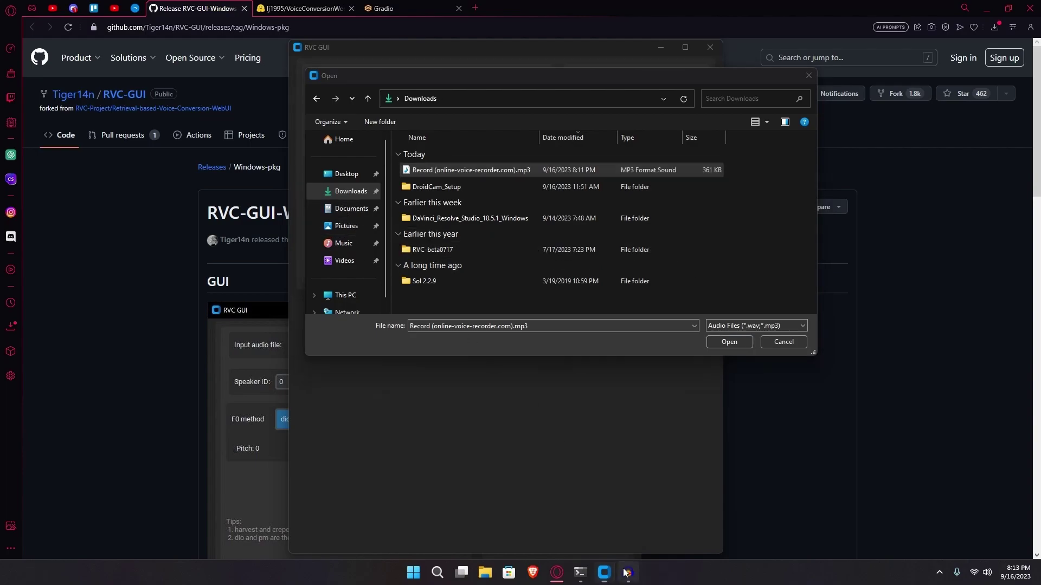
pyautogui.click(373, 113)
pyautogui.moveTo(403, 152)
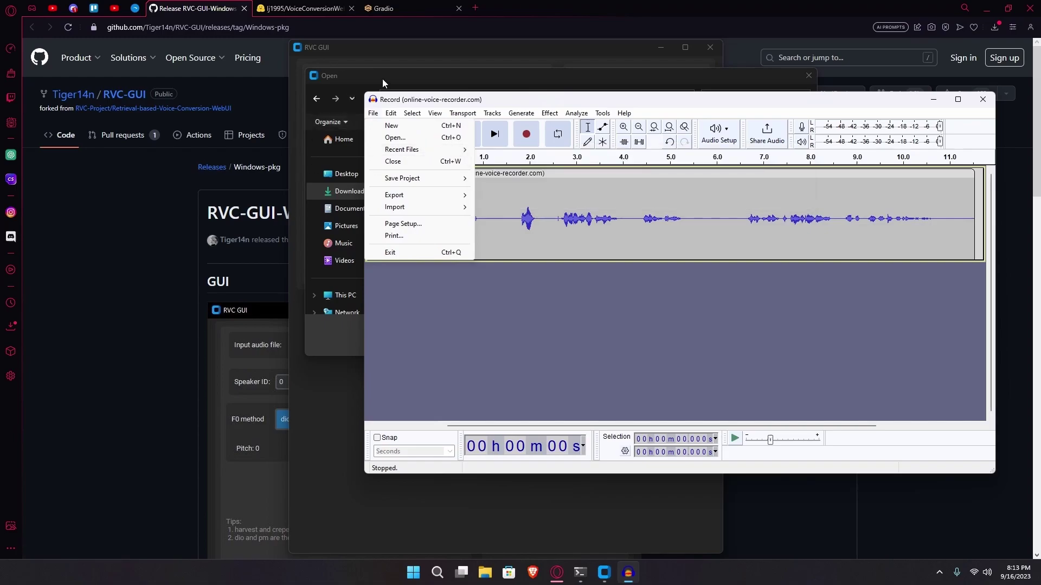
pyautogui.click(382, 79)
pyautogui.click(346, 174)
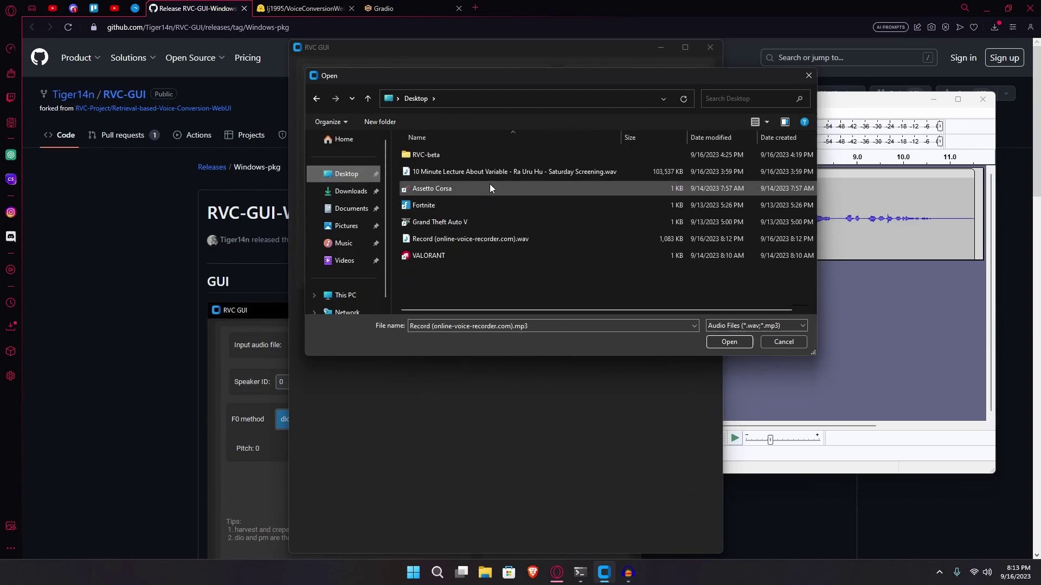
pyautogui.click(511, 238)
pyautogui.click(745, 341)
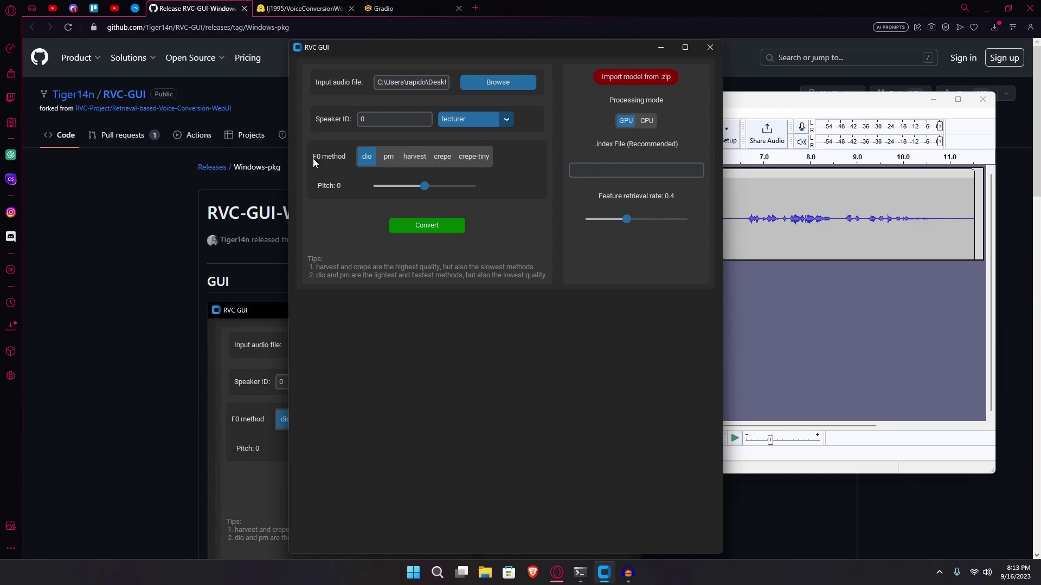
# Convert with harvest pitch, producing Record (online-voice-recorder.com)_RVC_1.wav on the Desktop.
pyautogui.click(421, 160)
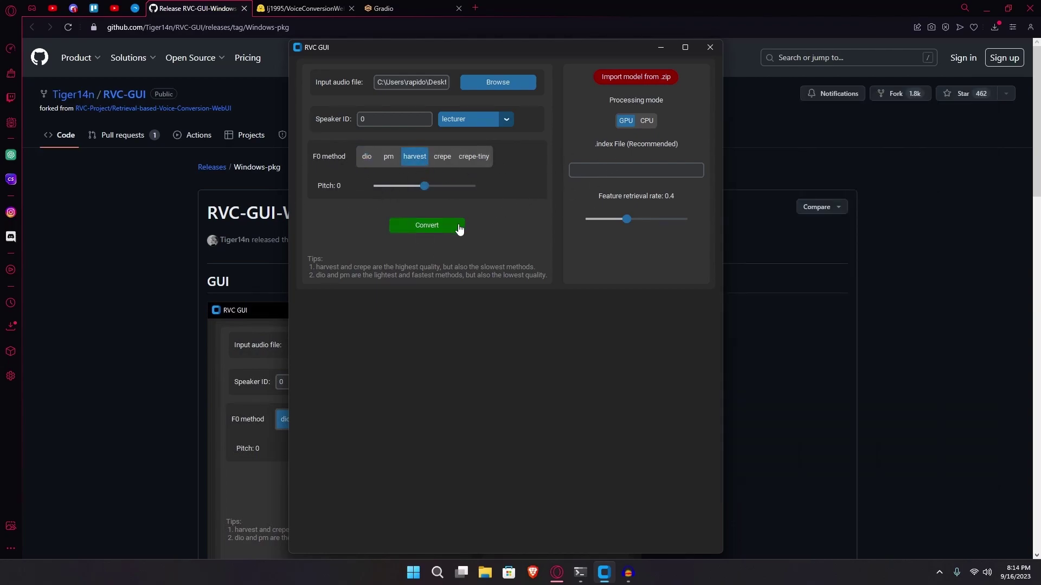
pyautogui.click(457, 224)
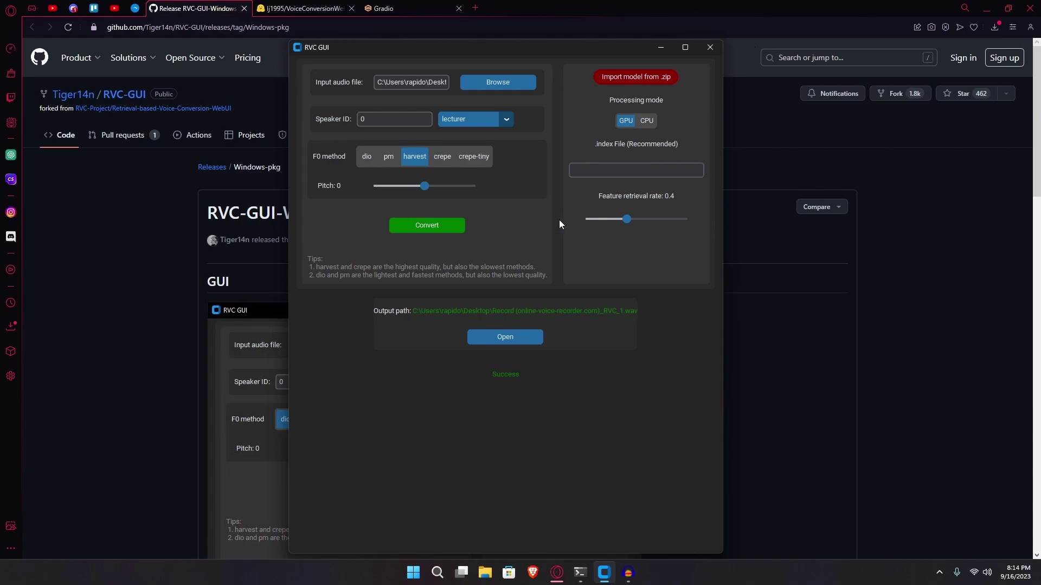
pyautogui.click(504, 339)
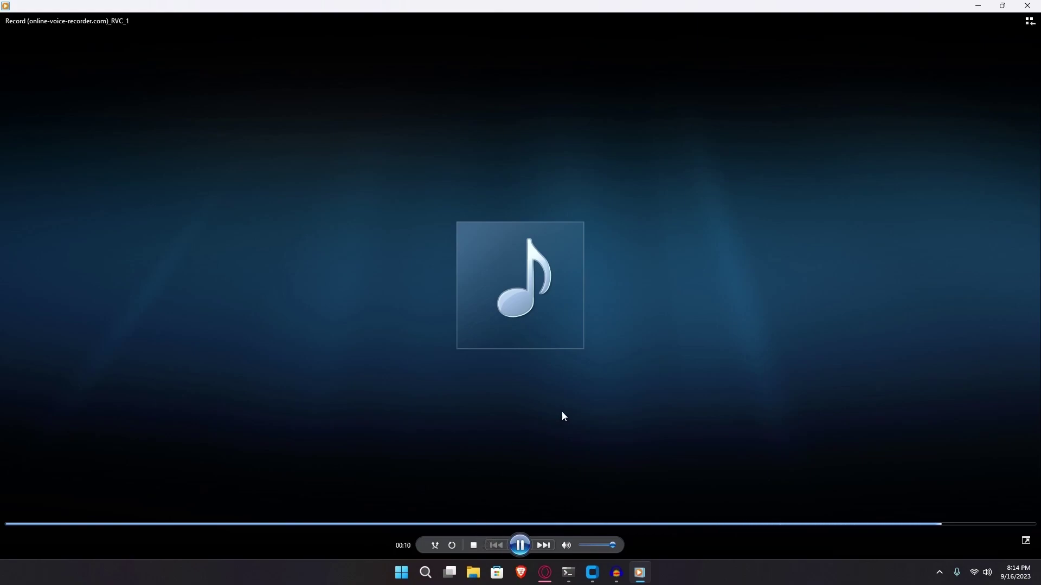
pyautogui.click(1028, 6)
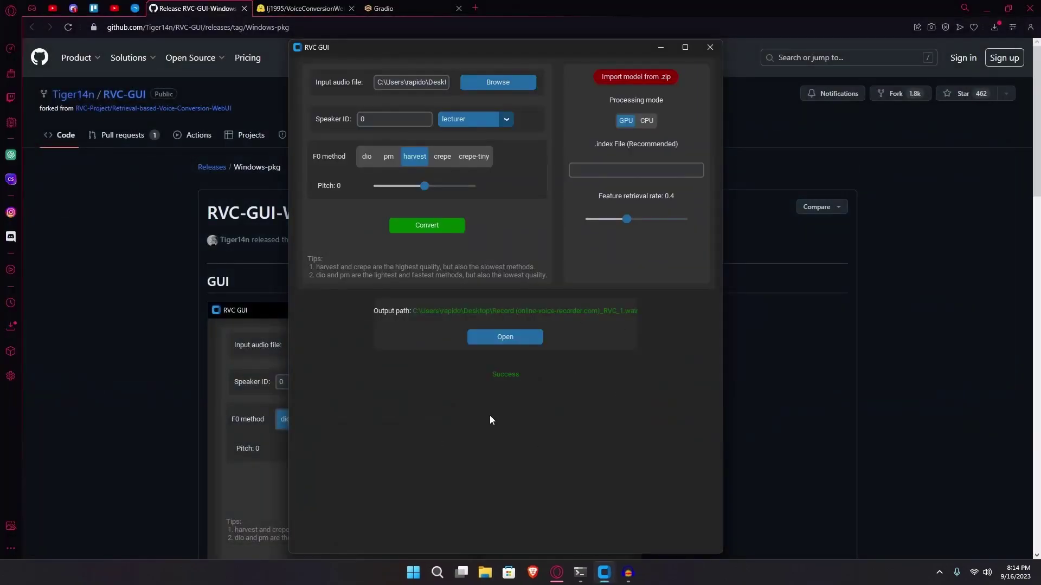